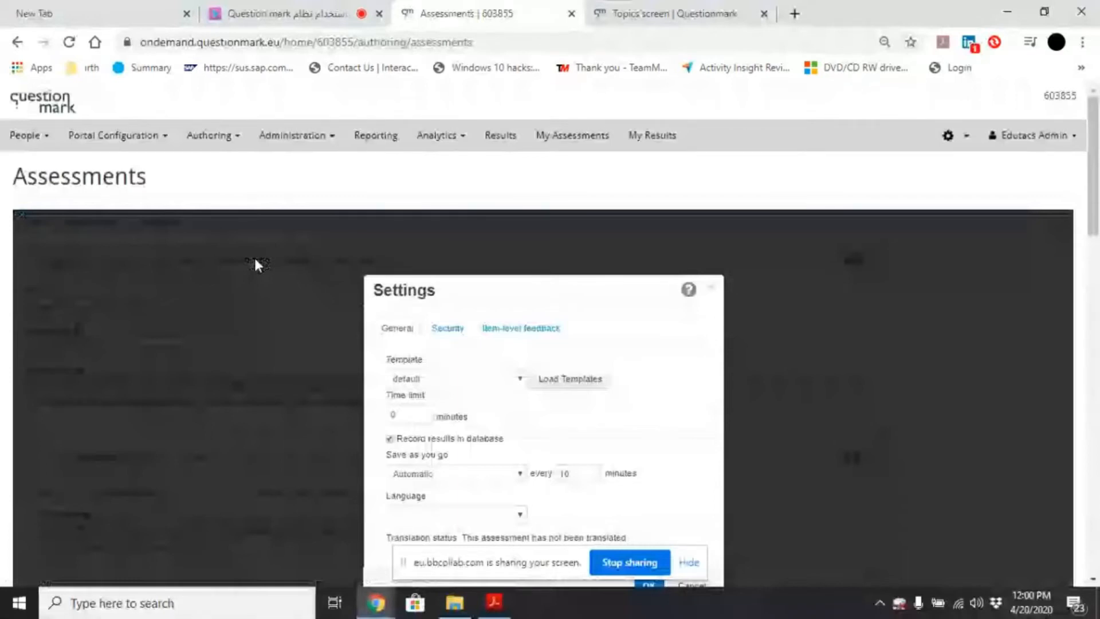
Step: Set the assessment's time limit to 10 minutes in its general settings
scroll(407, 307, down, 2)
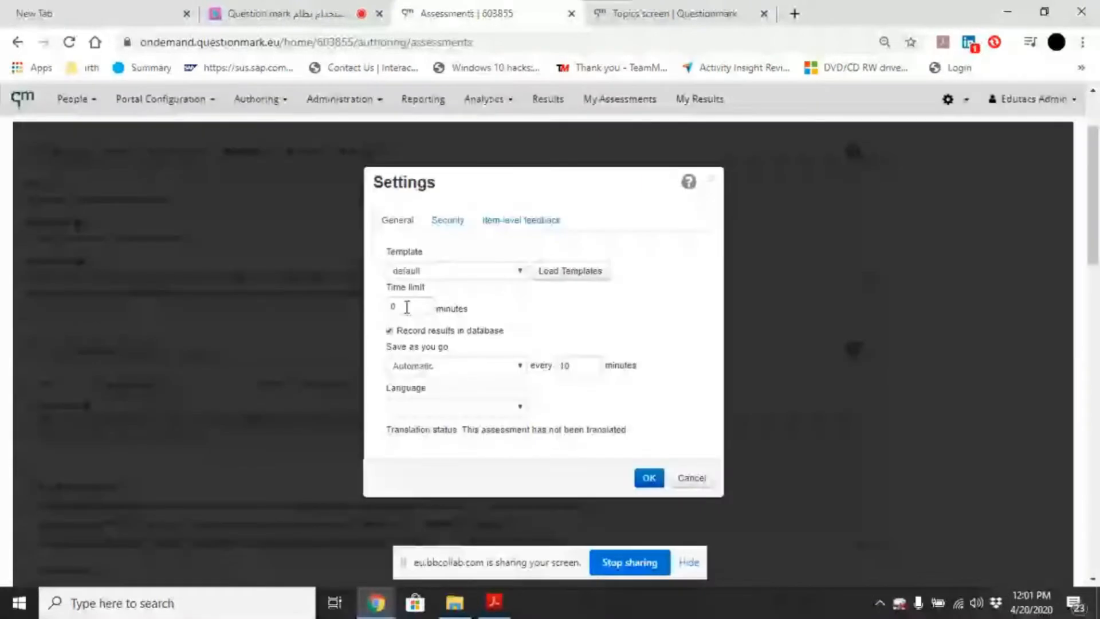
click(409, 307)
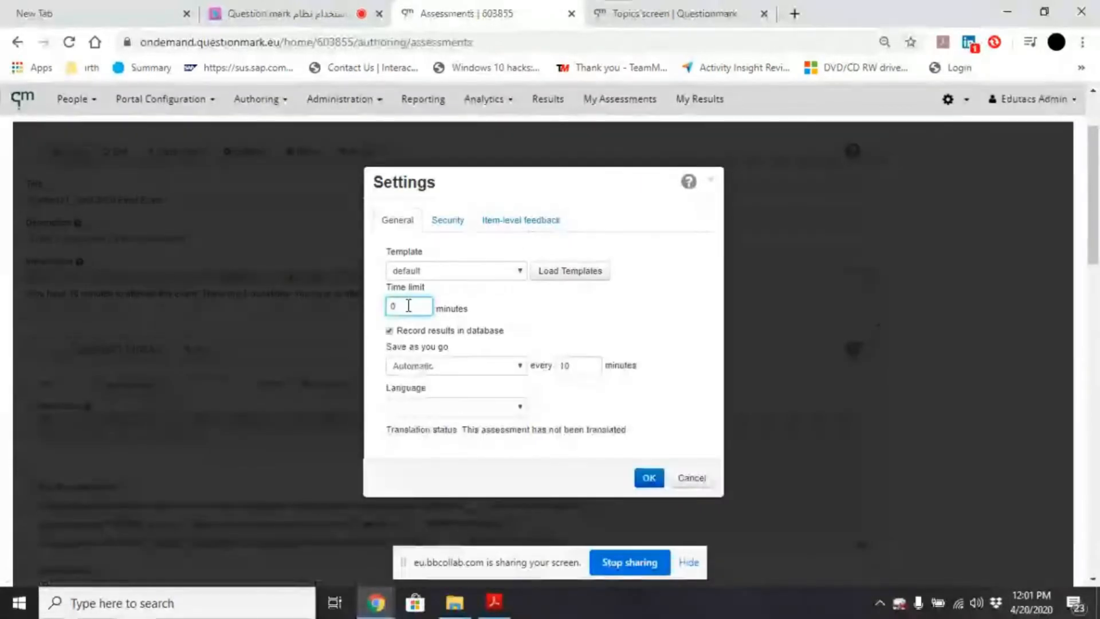
key(BackSpace)
text(1)
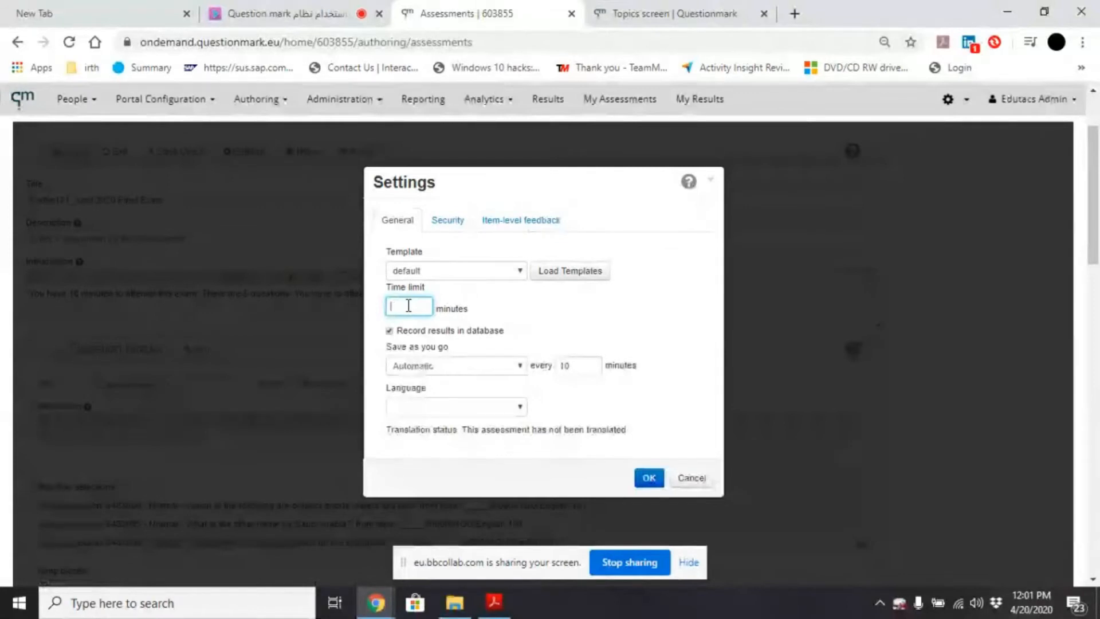
text(0)
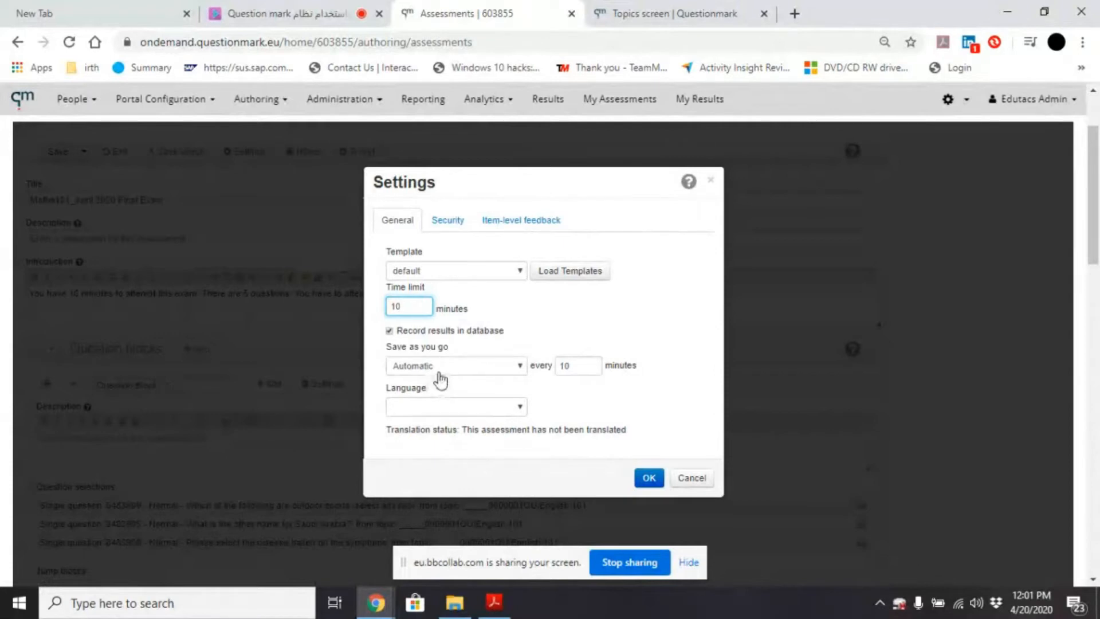
Step: Set the automatic save-as-you-go interval to every 5 minutes
double_click(577, 365)
key(BackSpace)
text(5)
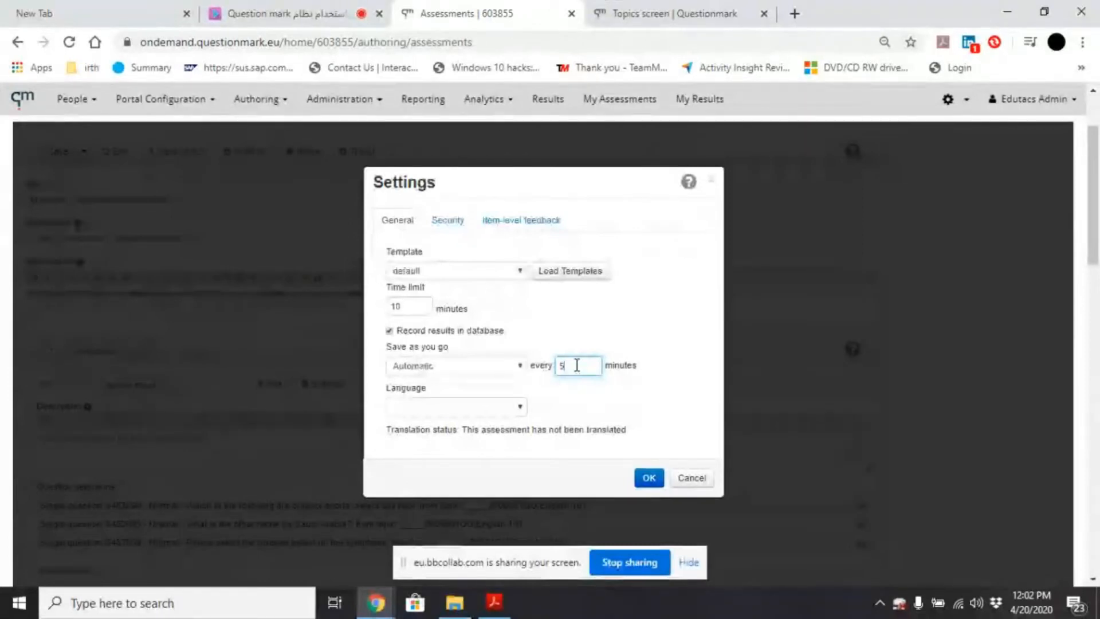
key(BackSpace)
text(1)
key(BackSpace)
text(5)
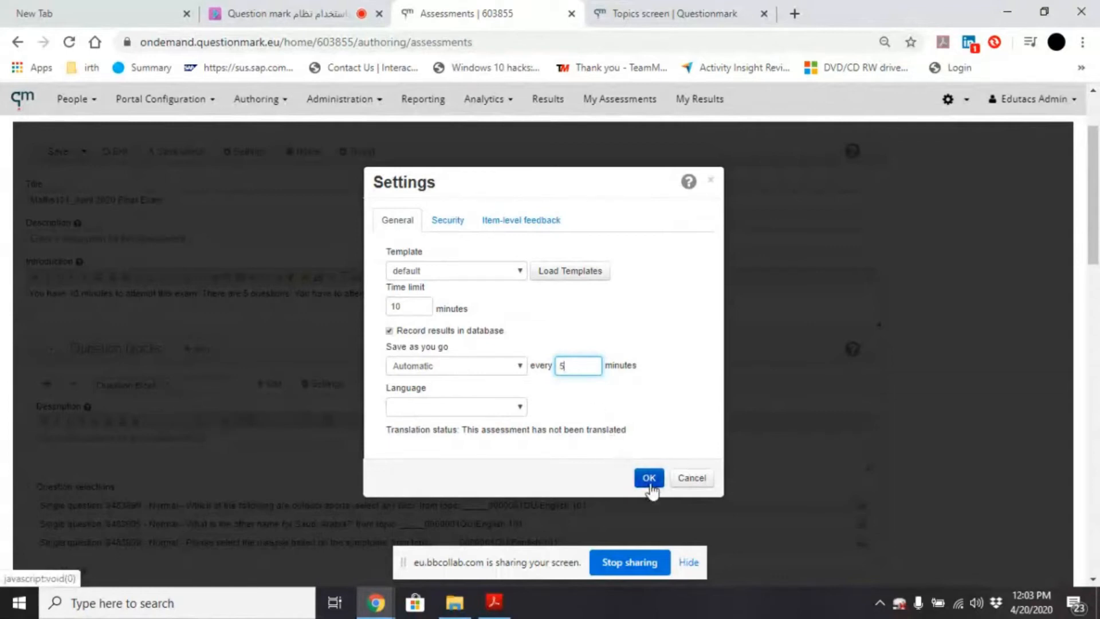
drag(652, 490, 625, 411)
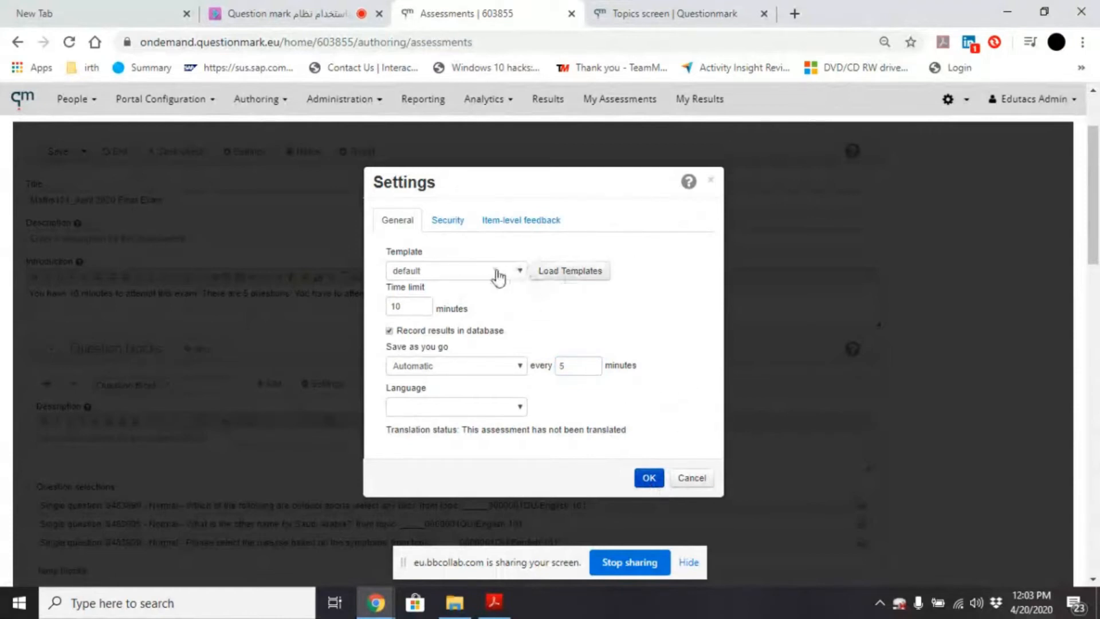
Step: Load the templates and choose qxqExam as the assessment's template
click(563, 272)
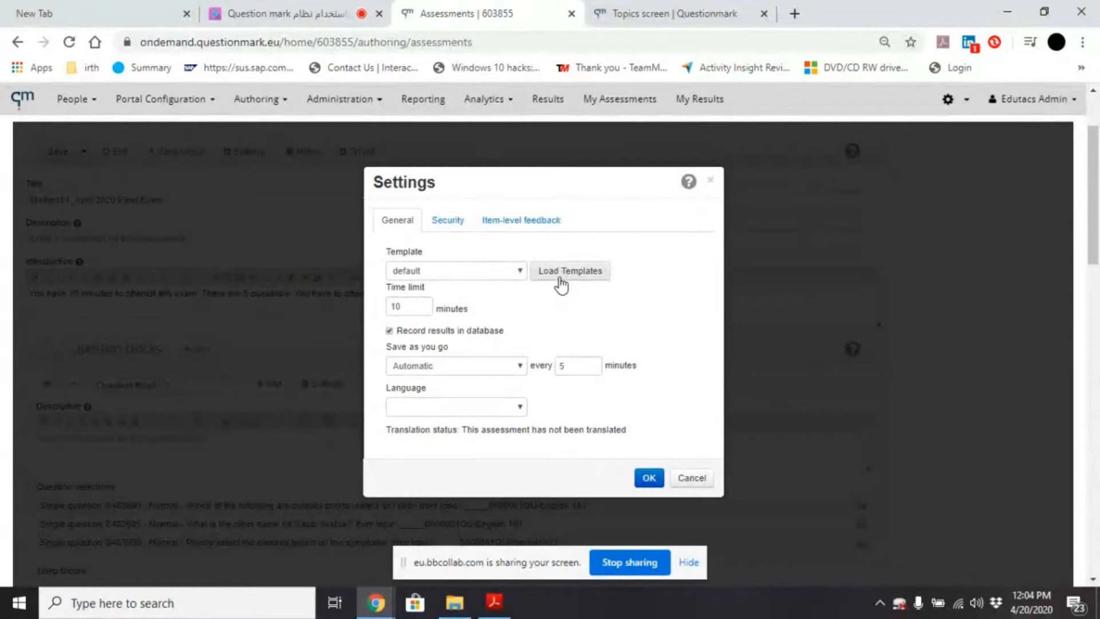
click(520, 271)
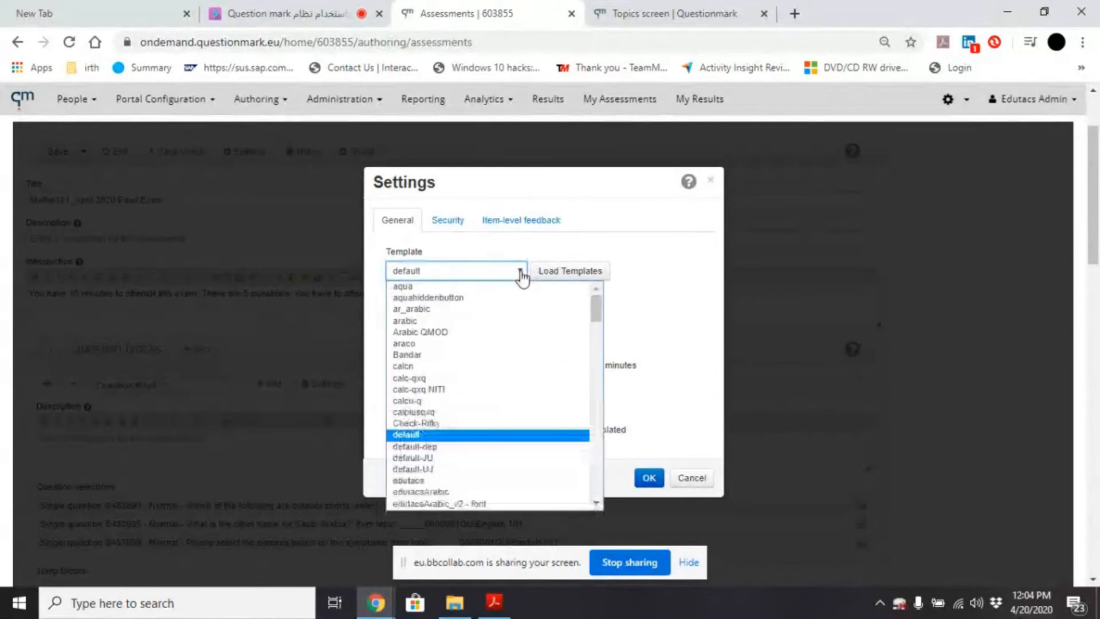
drag(596, 317, 591, 416)
mouse_move(588, 412)
mouse_down()
mouse_move(596, 345)
mouse_move(589, 419)
mouse_up()
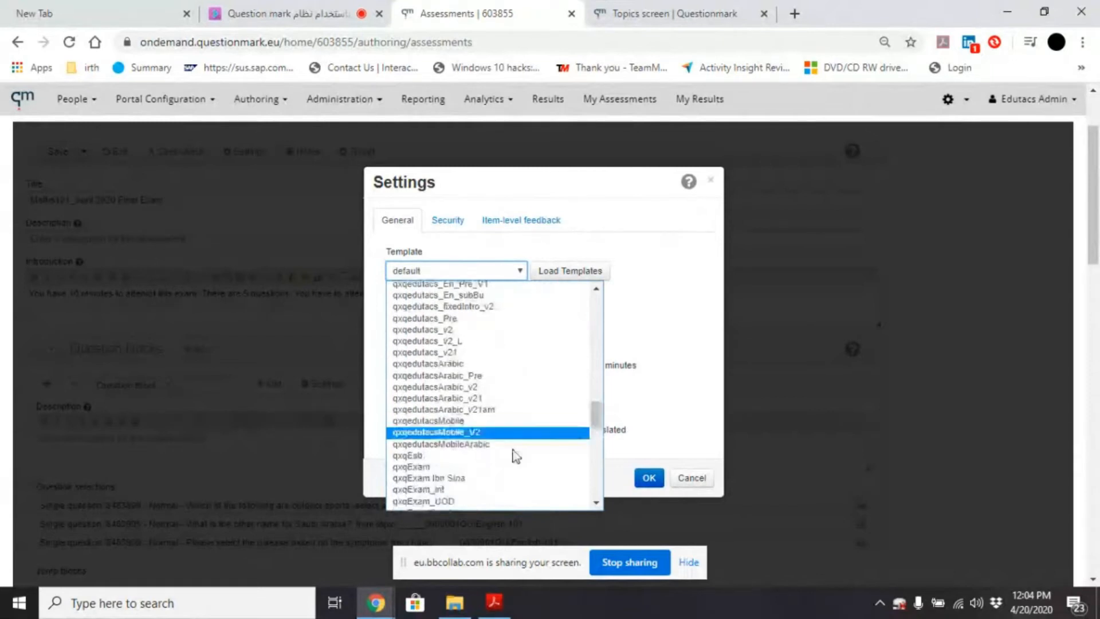
click(429, 469)
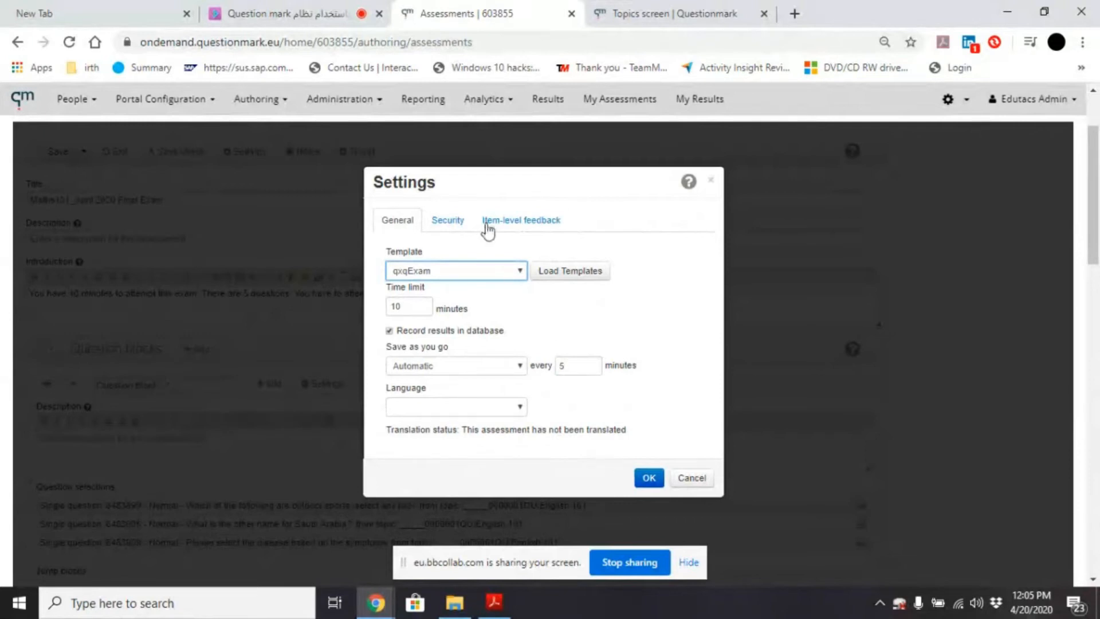
Step: Look over the security options and try setting the item-level feedback type to After each block
click(461, 232)
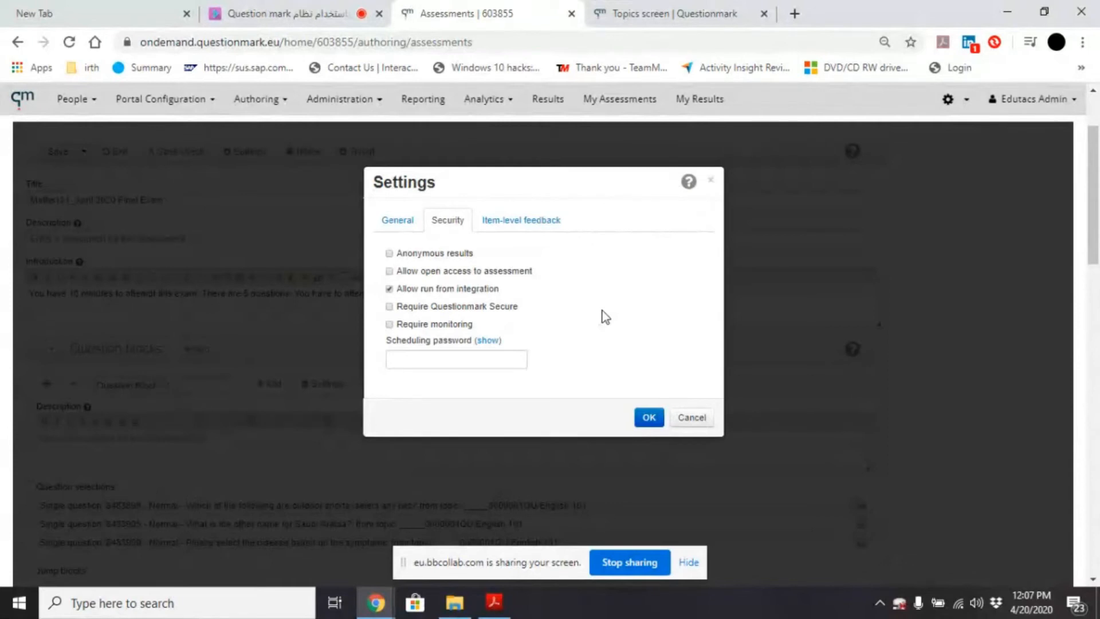
click(526, 225)
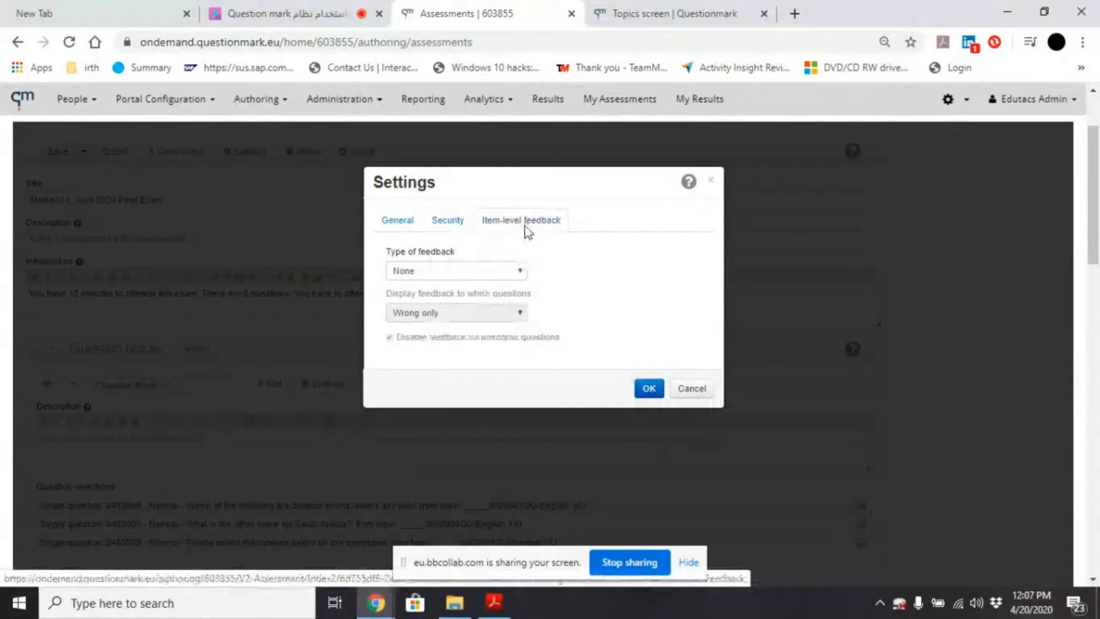
click(519, 272)
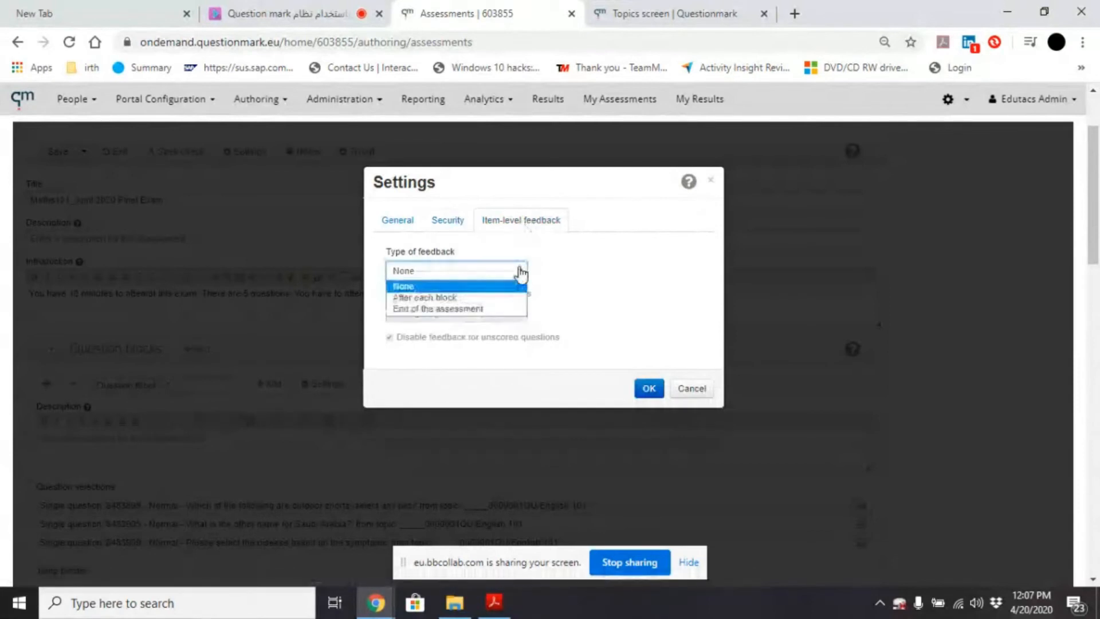
click(502, 299)
click(520, 272)
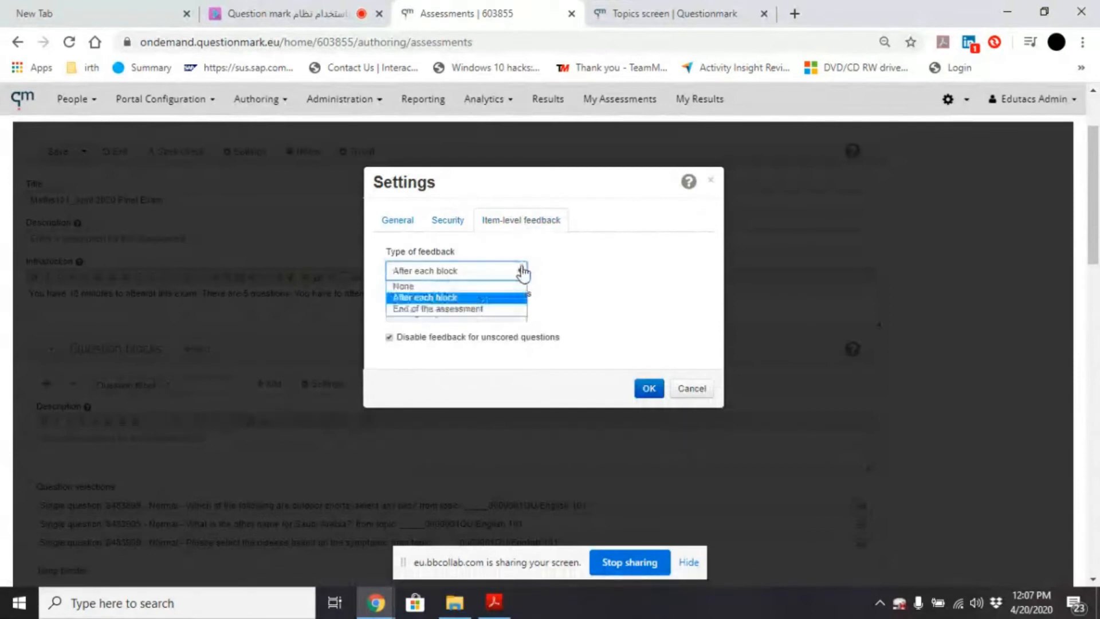
click(503, 297)
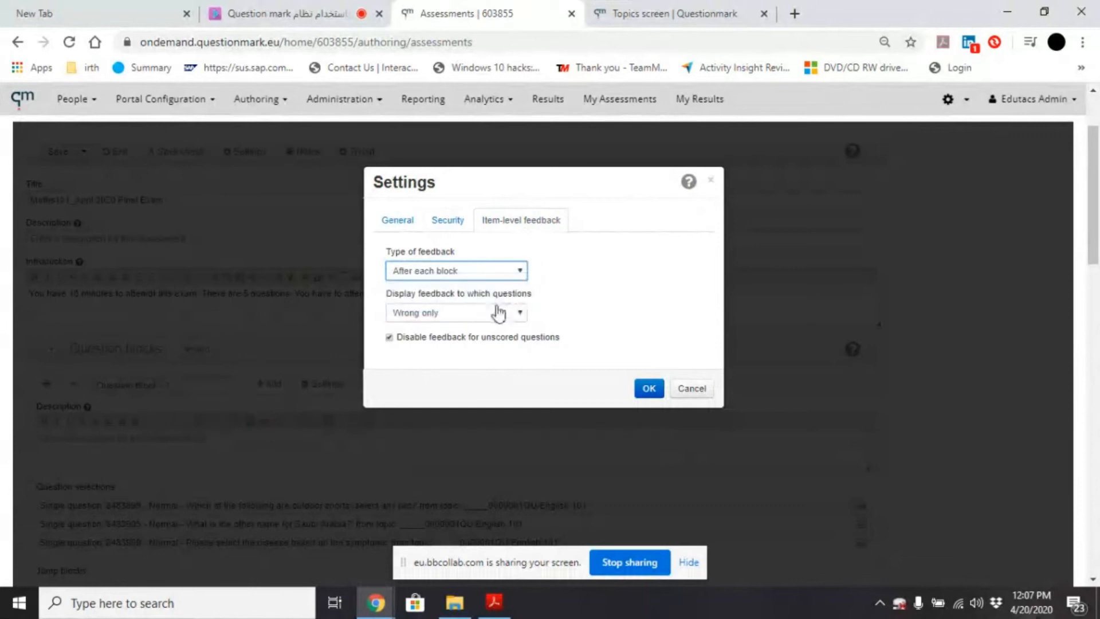
Step: Review the choices for which questions display feedback, and return the feedback type to None
click(504, 316)
click(505, 315)
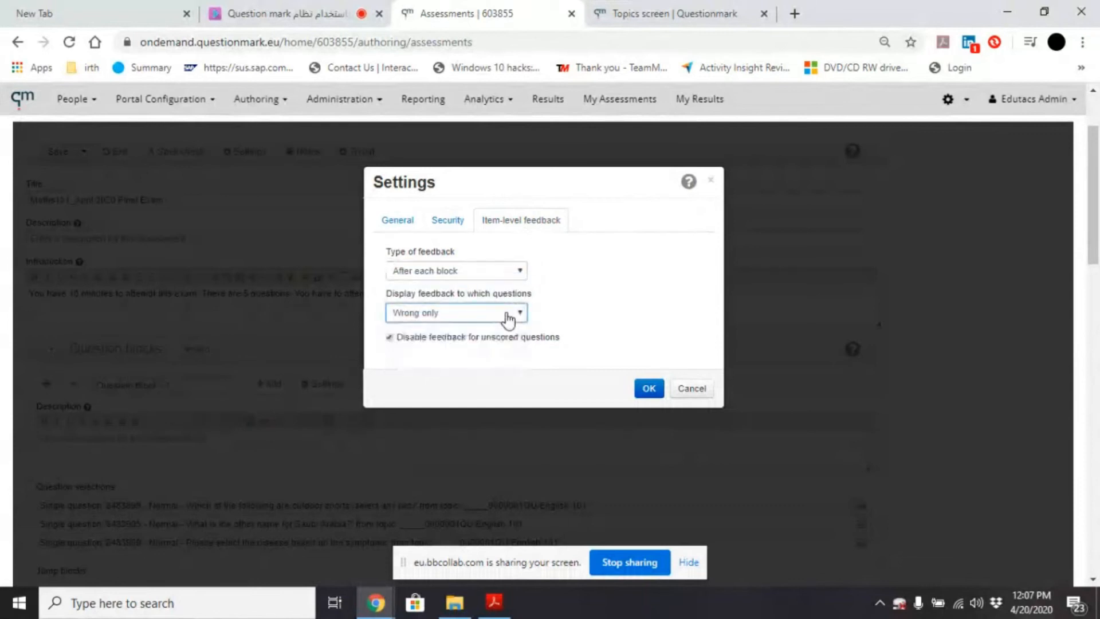
click(508, 319)
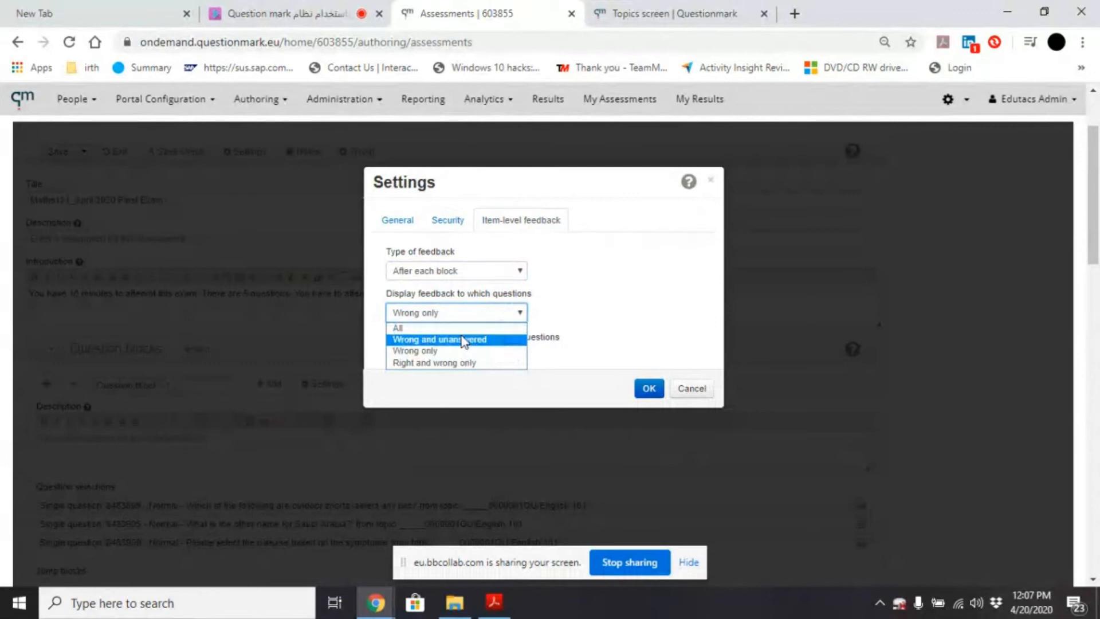
click(608, 310)
click(516, 273)
click(474, 285)
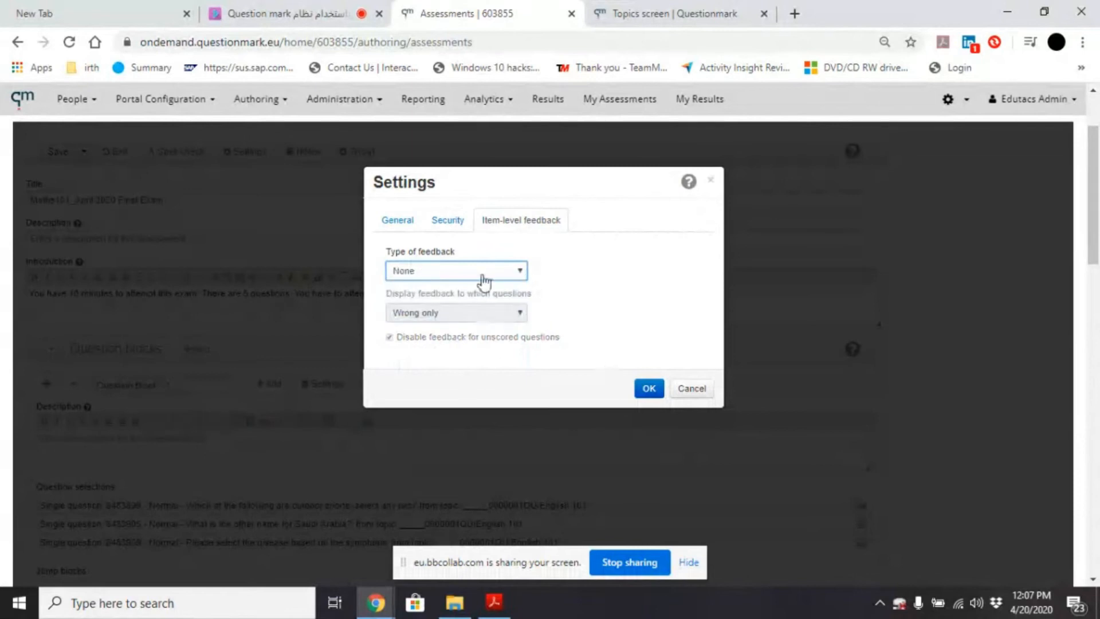
Step: Recheck the security and general settings and the available languages, and apply the assessment settings without choosing a language
click(442, 221)
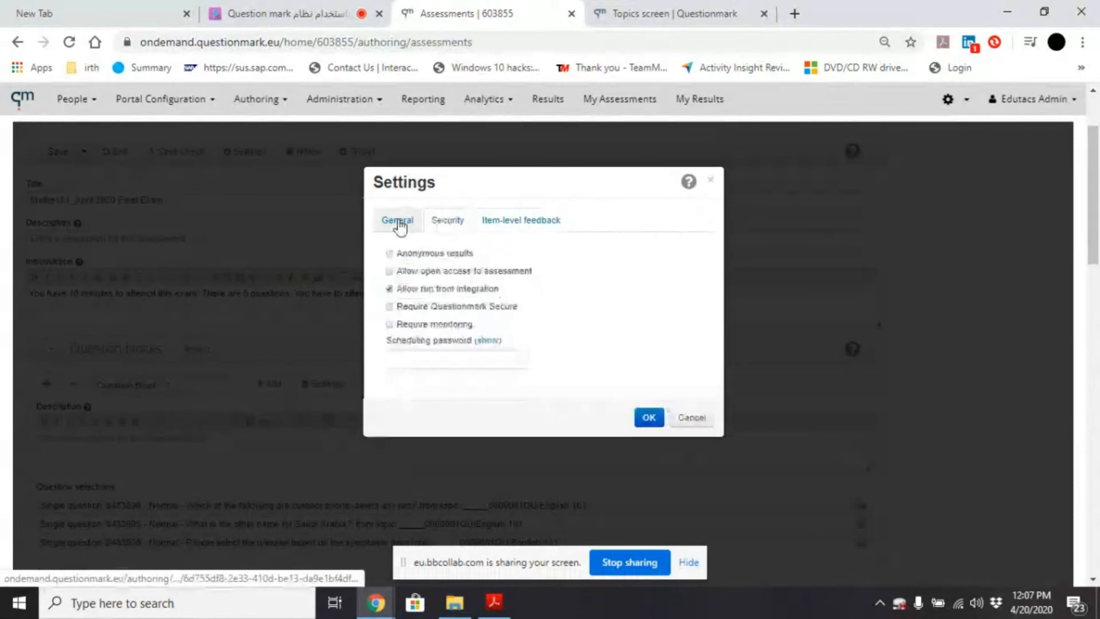
click(398, 221)
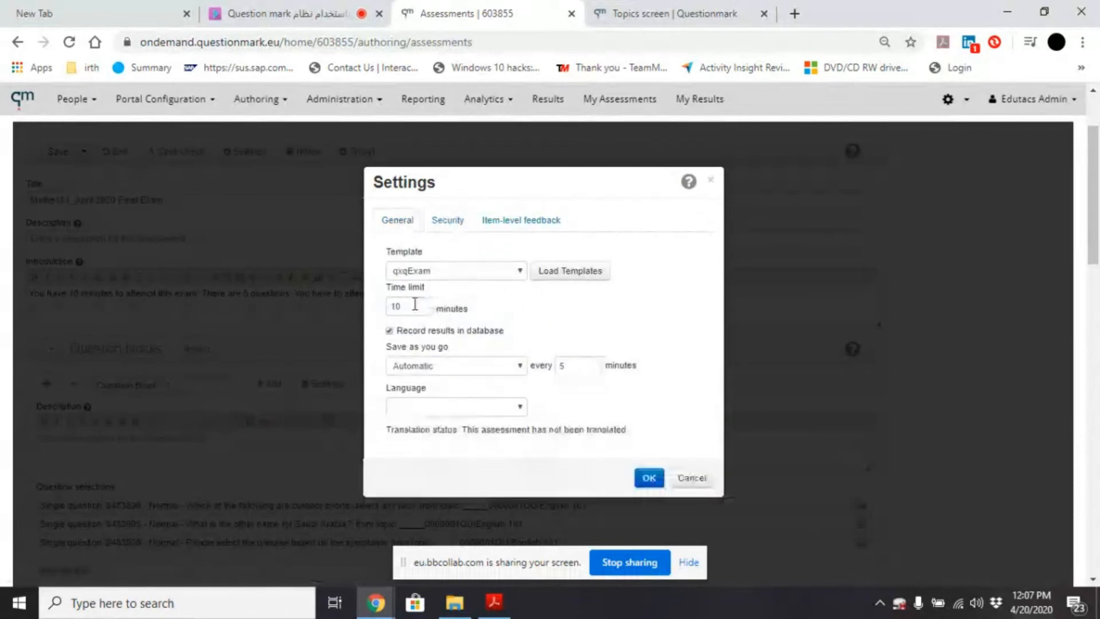
click(521, 407)
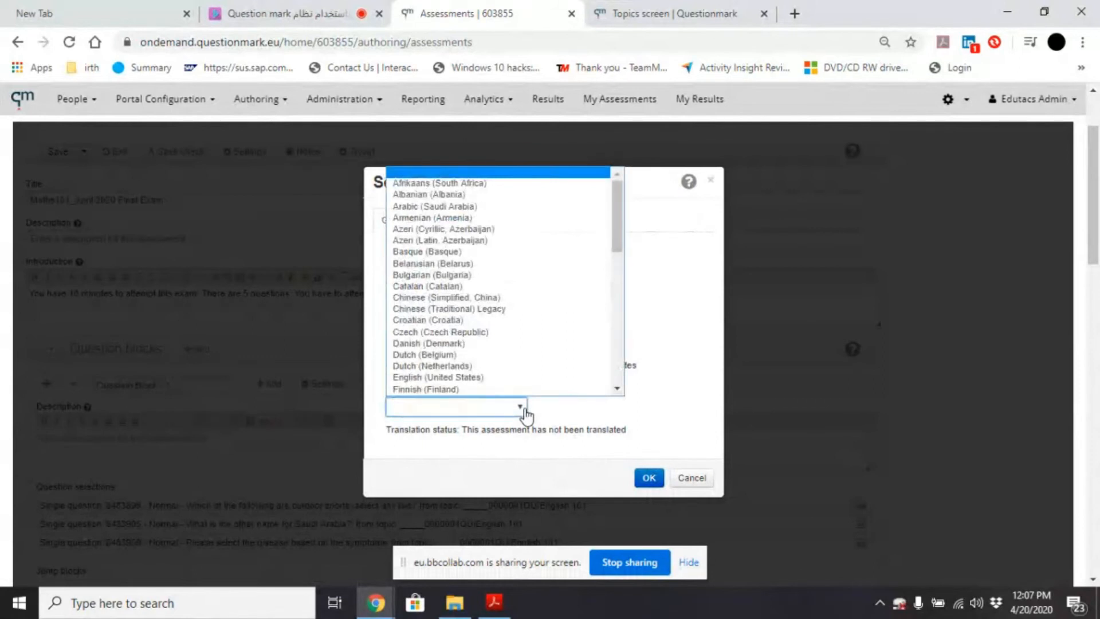
click(526, 411)
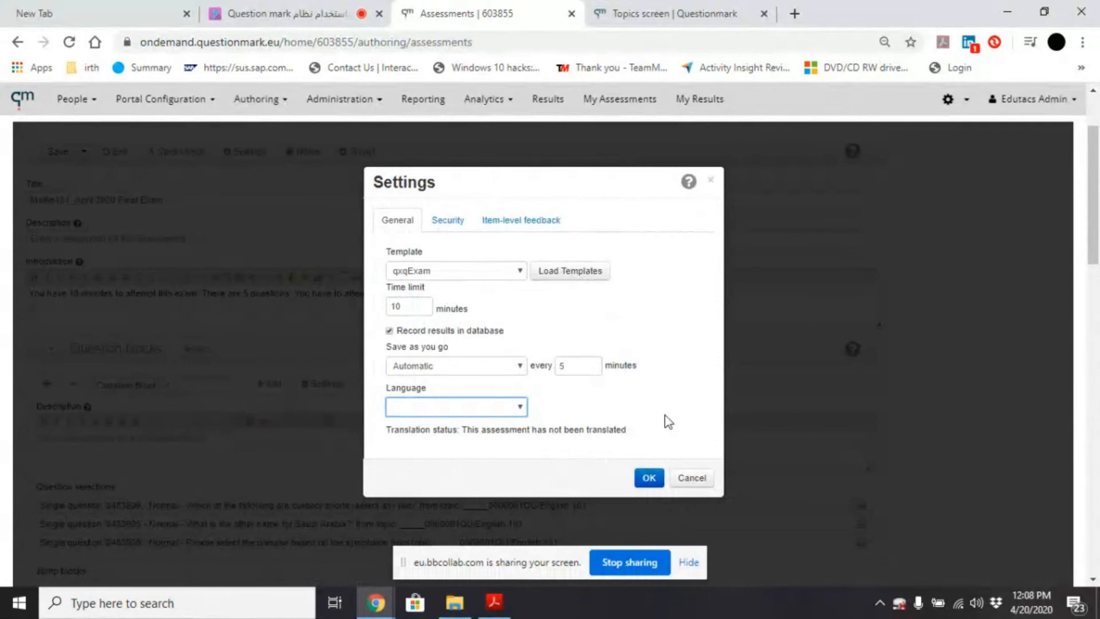
click(648, 478)
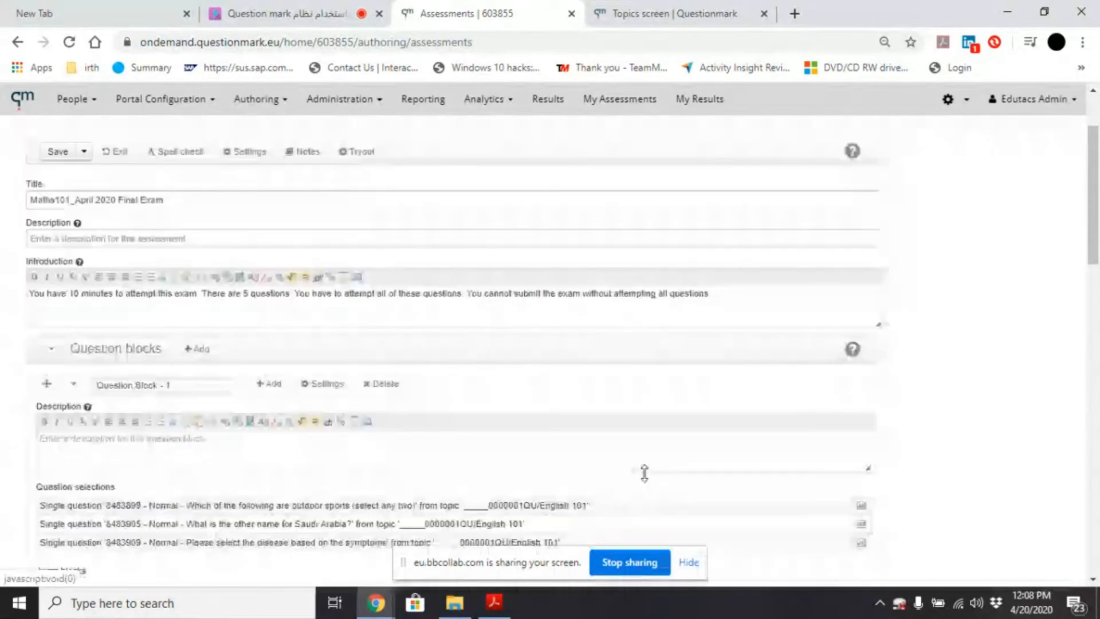
Step: Rename the Pass outcome of the assessment as "Grade A"
scroll(644, 473, up, 2)
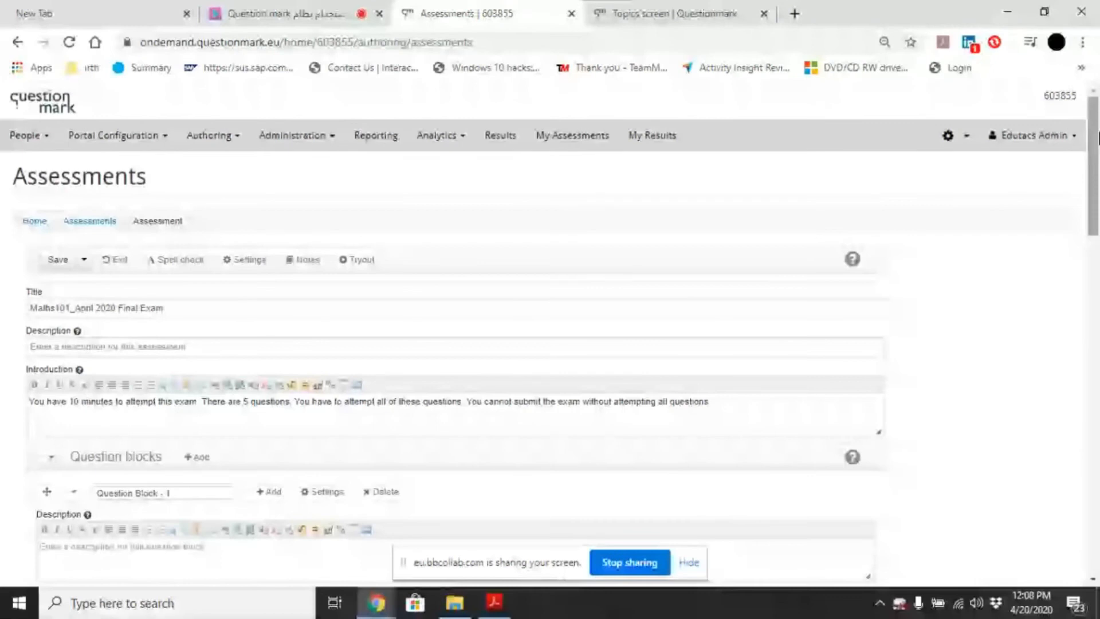
drag(1096, 138, 1027, 429)
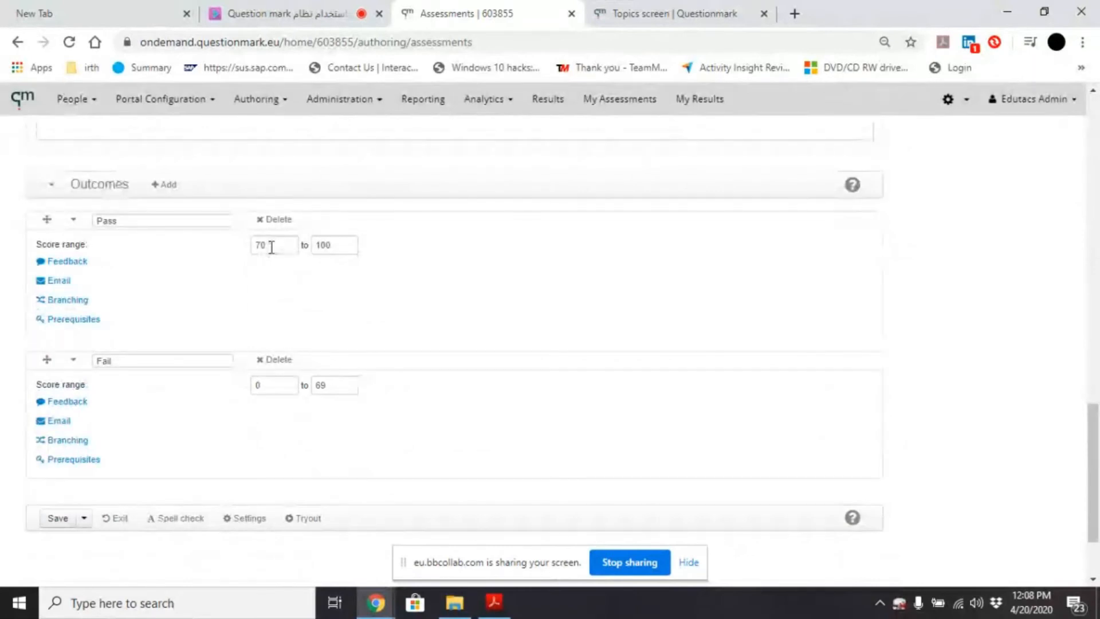
click(159, 223)
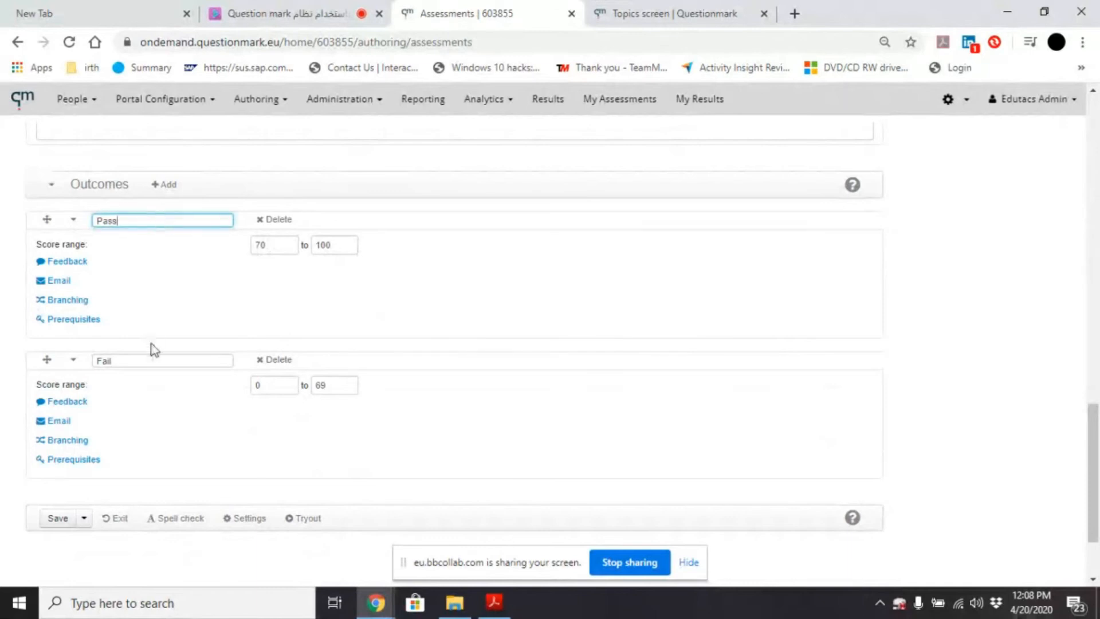
key(BackSpace)
key(BackSpace)
key(BackSpace)
key(BackSpace)
text(Grade A)
Step: Rename the Fail outcome as "Grade"
click(125, 358)
key(BackSpace)
key(BackSpace)
key(BackSpace)
key(BackSpace)
text(Grade)
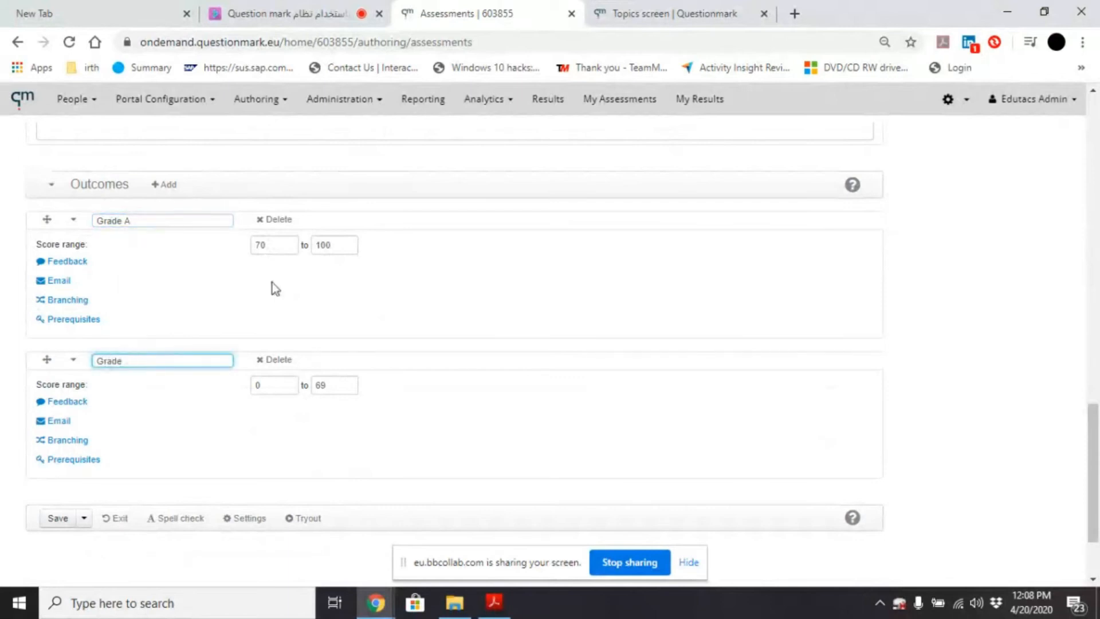
Step: Set the lower limit of the Grade A score range to 80
click(274, 246)
key(BackSpace)
text(80)
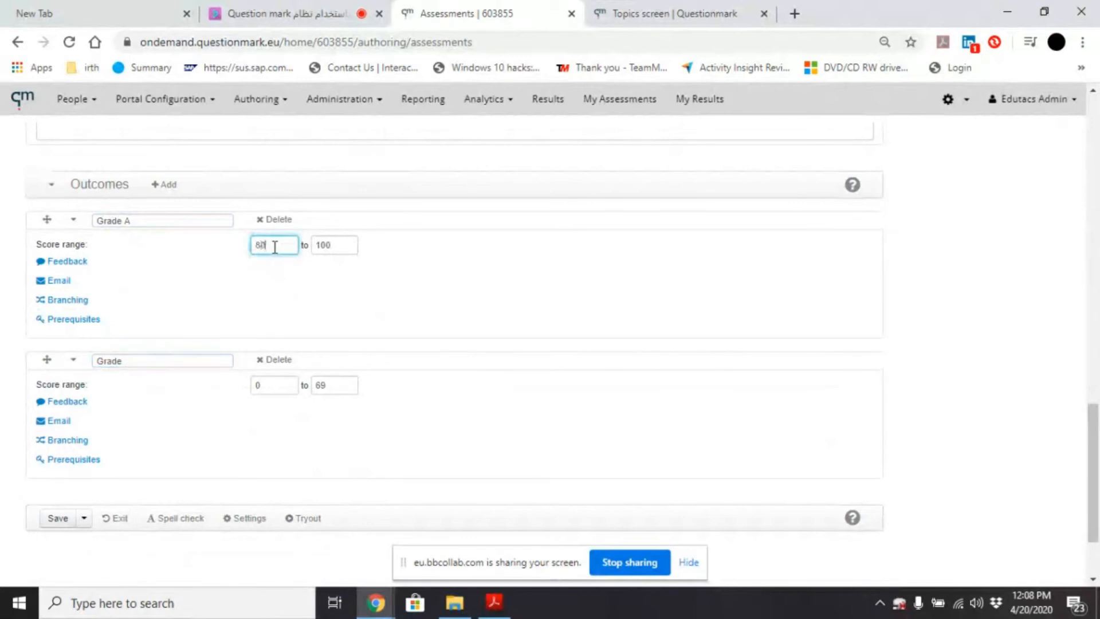
Step: Set the second outcome's score range to 60 to 79
click(277, 385)
key(BackSpace)
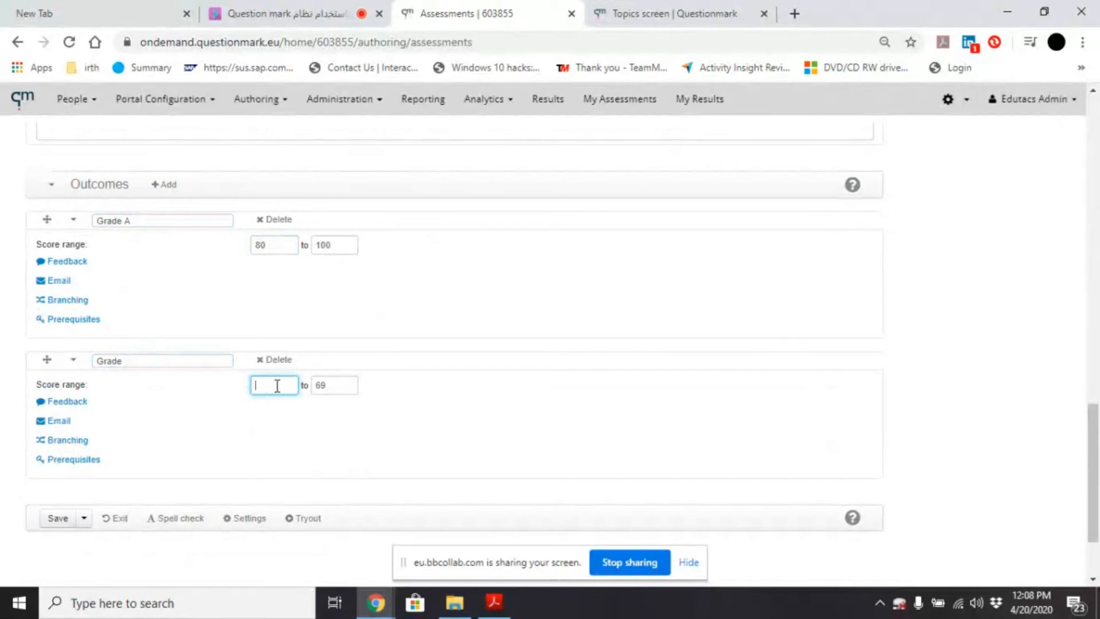
text(60)
click(337, 383)
key(BackSpace)
key(BackSpace)
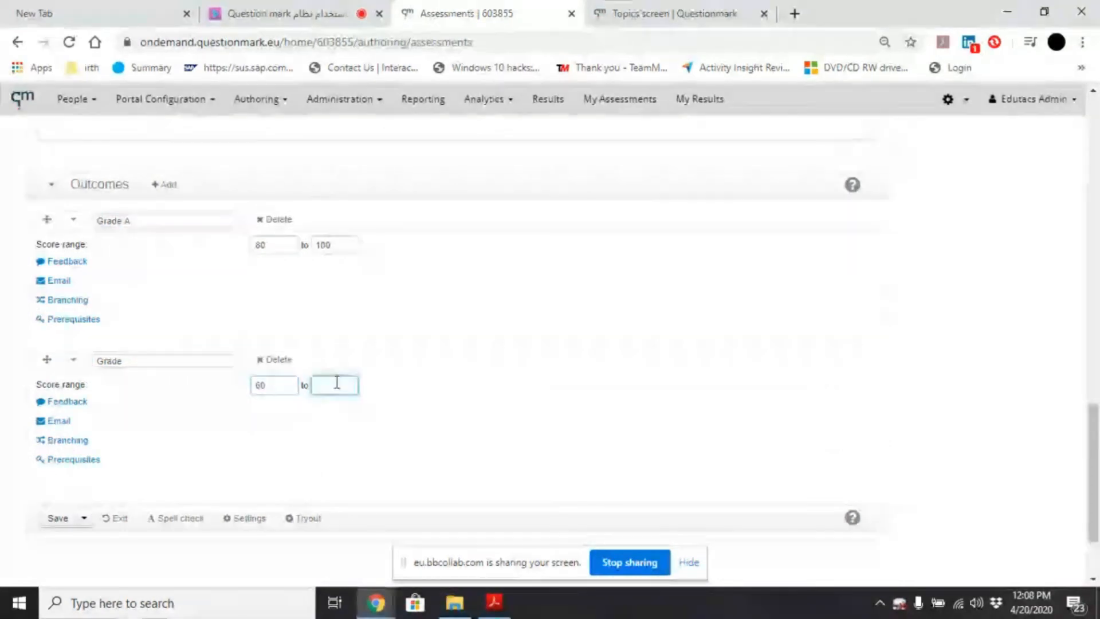
text(79)
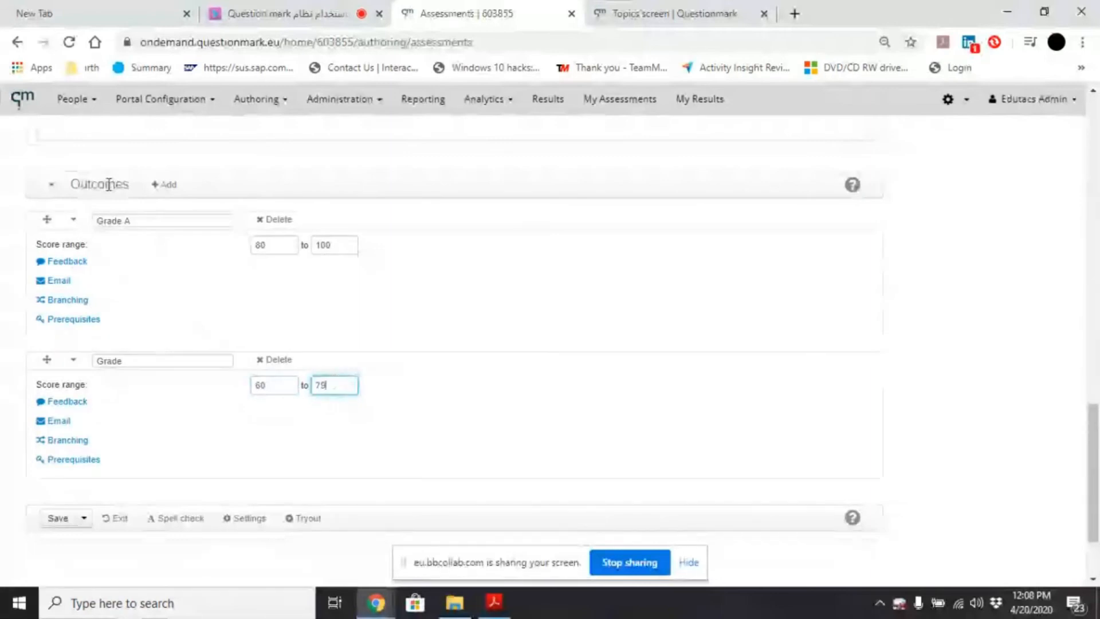
Step: Add a third outcome to the assessment and name it "Fail"
click(165, 186)
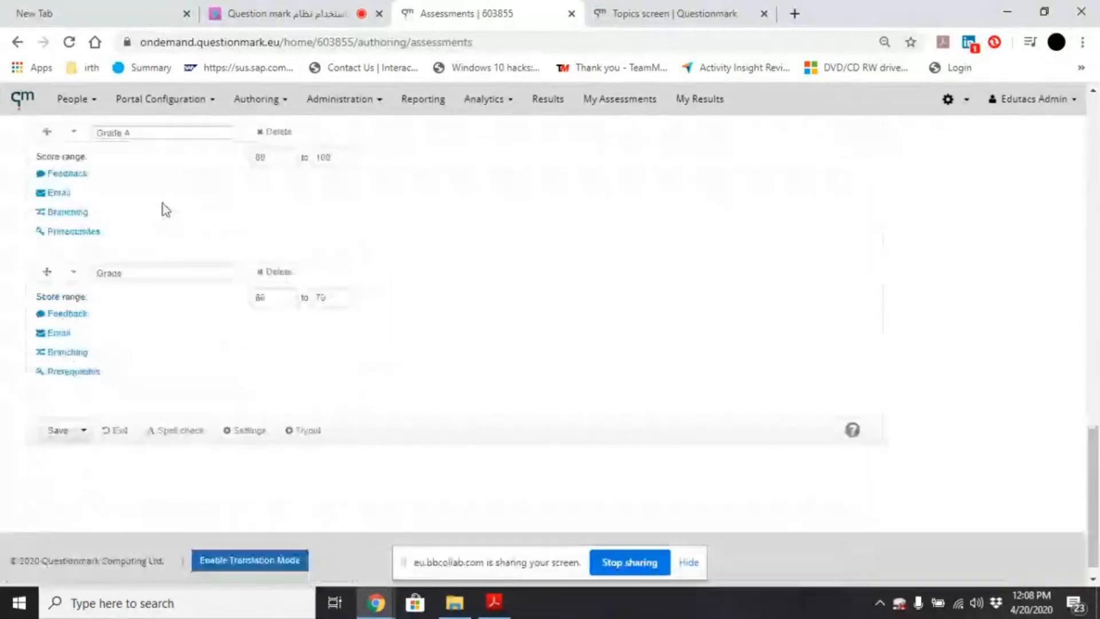
click(166, 410)
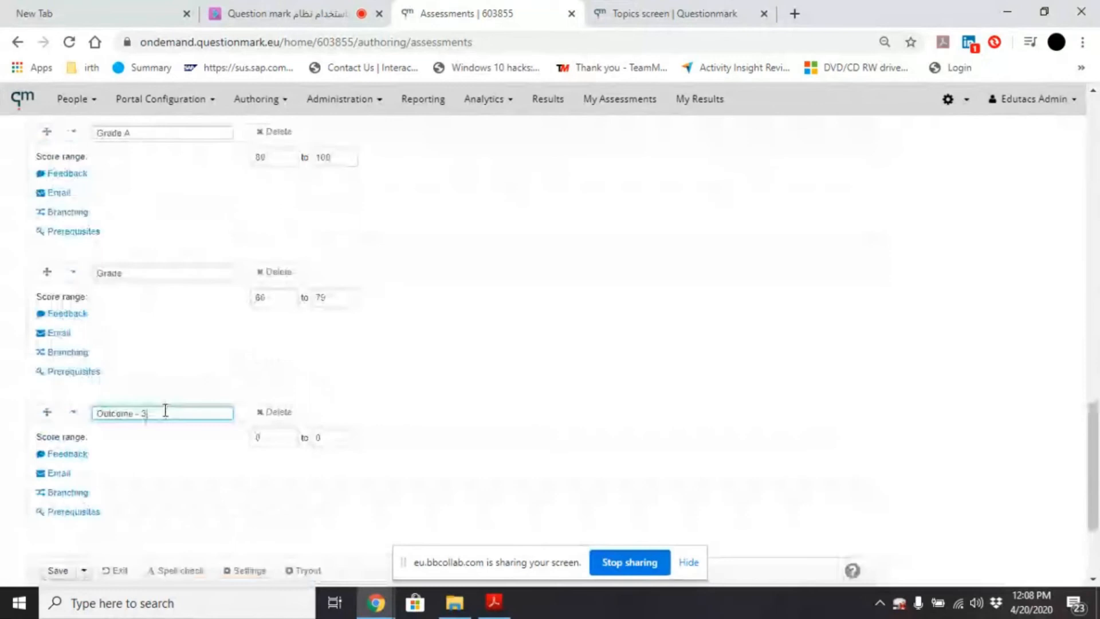
key(ctrl+a)
key(BackSpace)
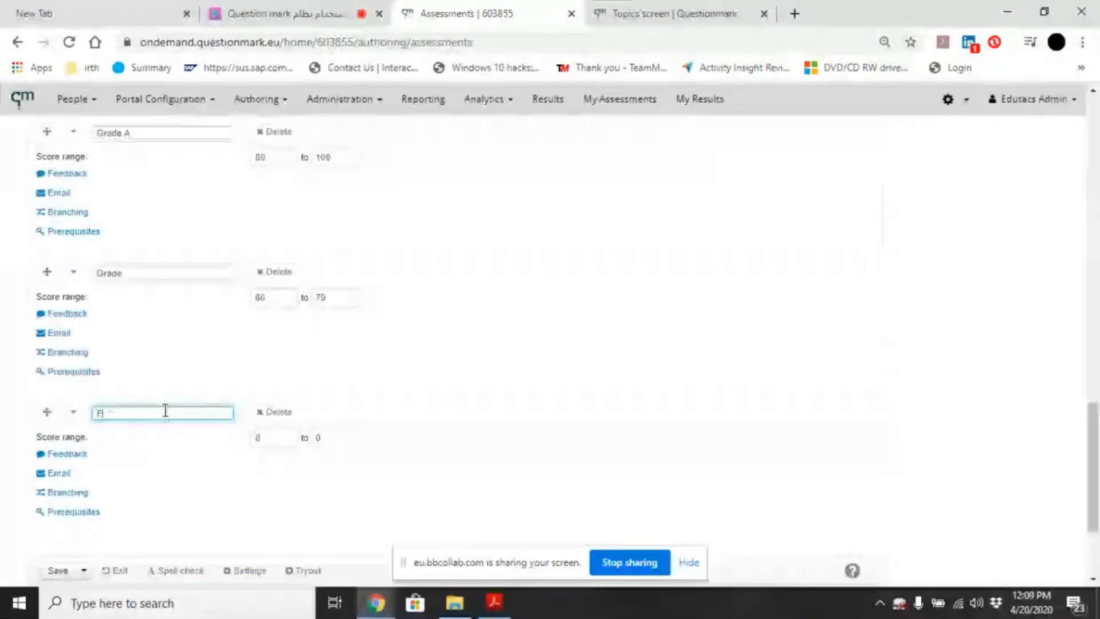
text(Fail)
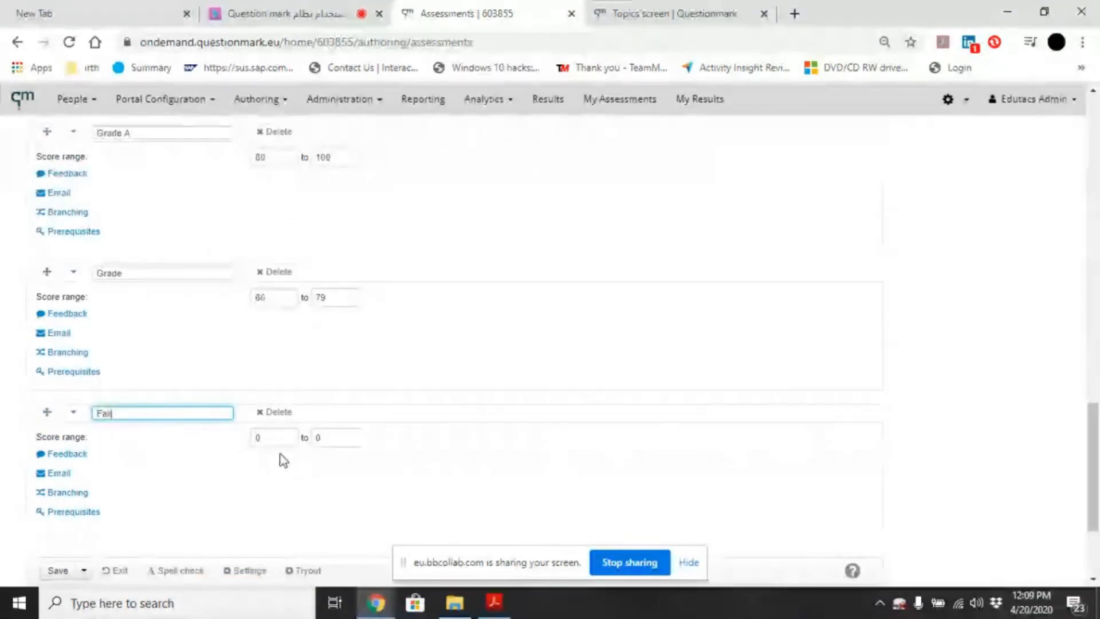
Step: Set the upper limit of the Fail score range to 59 and save the assessment
click(340, 437)
key(BackSpace)
text(59)
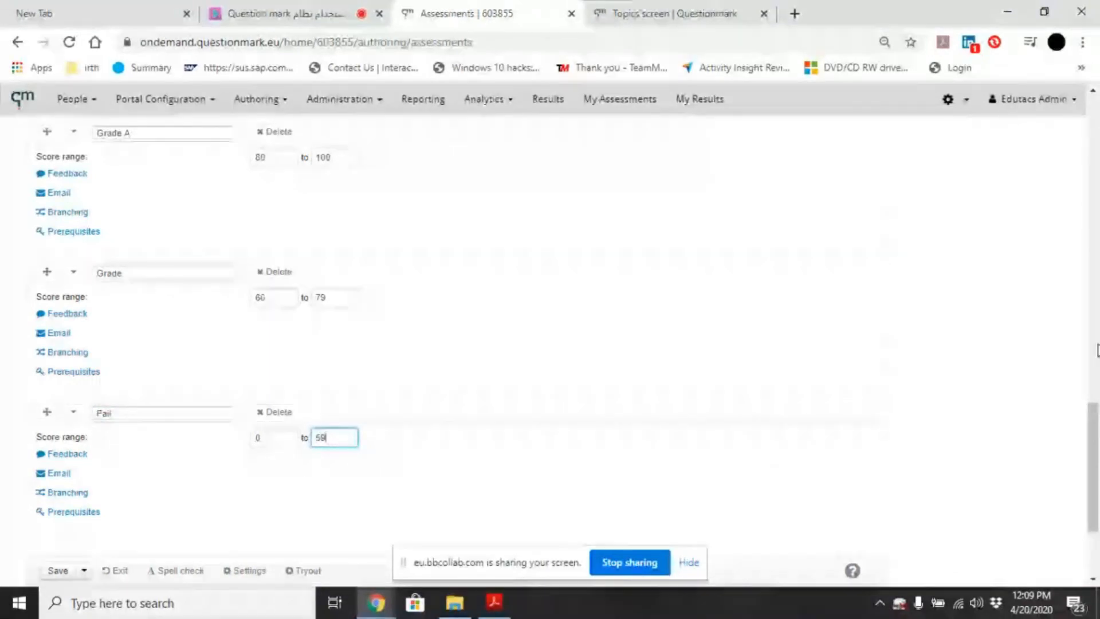
scroll(1098, 437, down, 1)
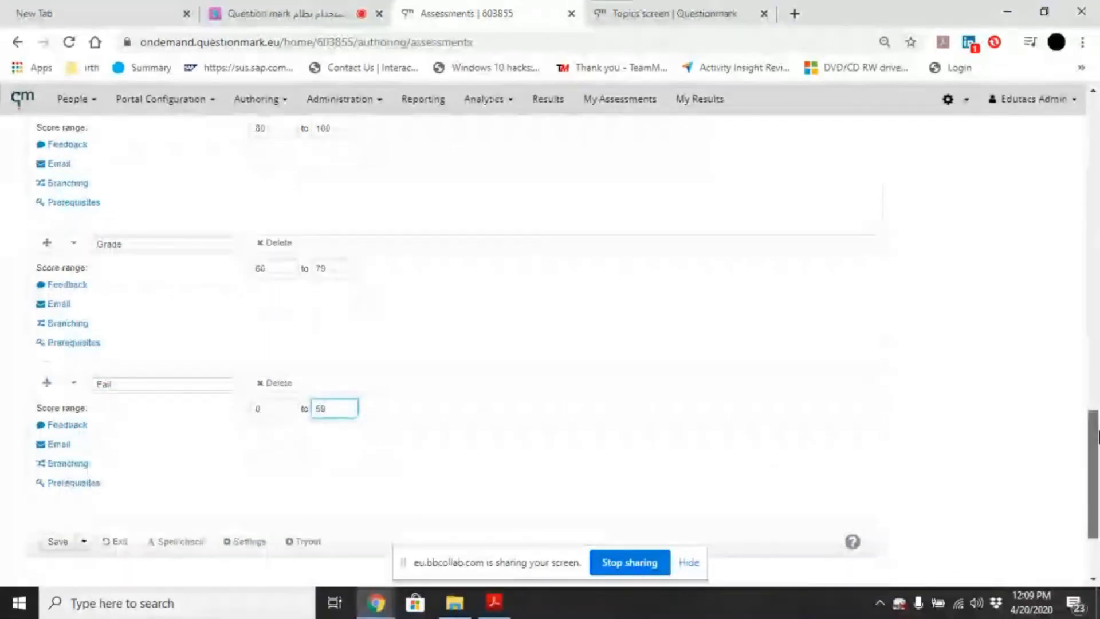
click(62, 545)
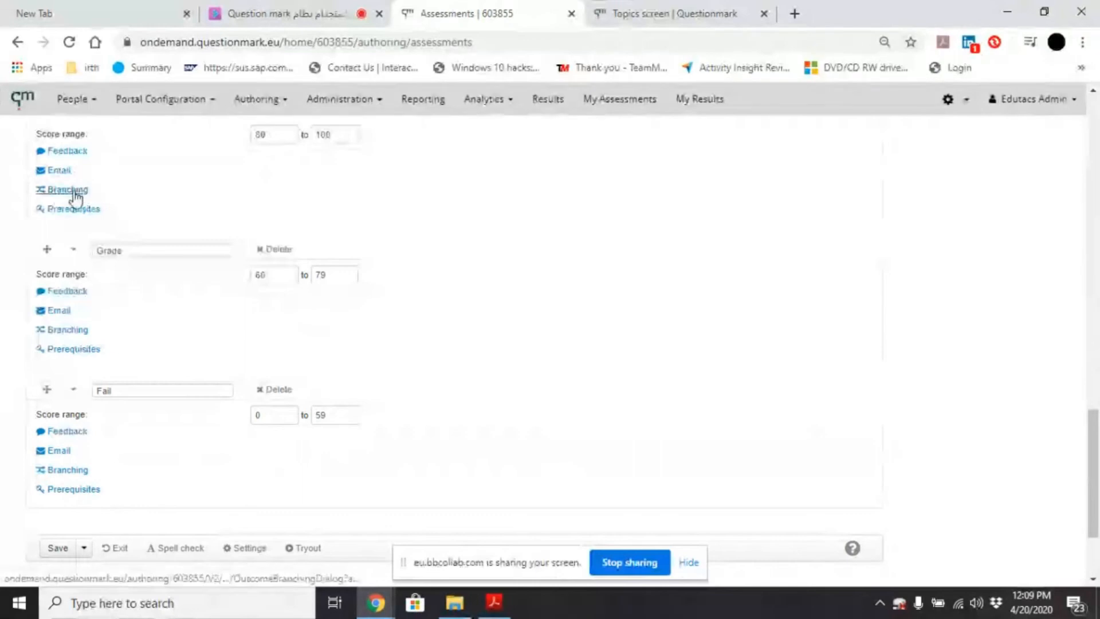
Step: Include the total score in the feedback of the Grade A outcome
click(67, 153)
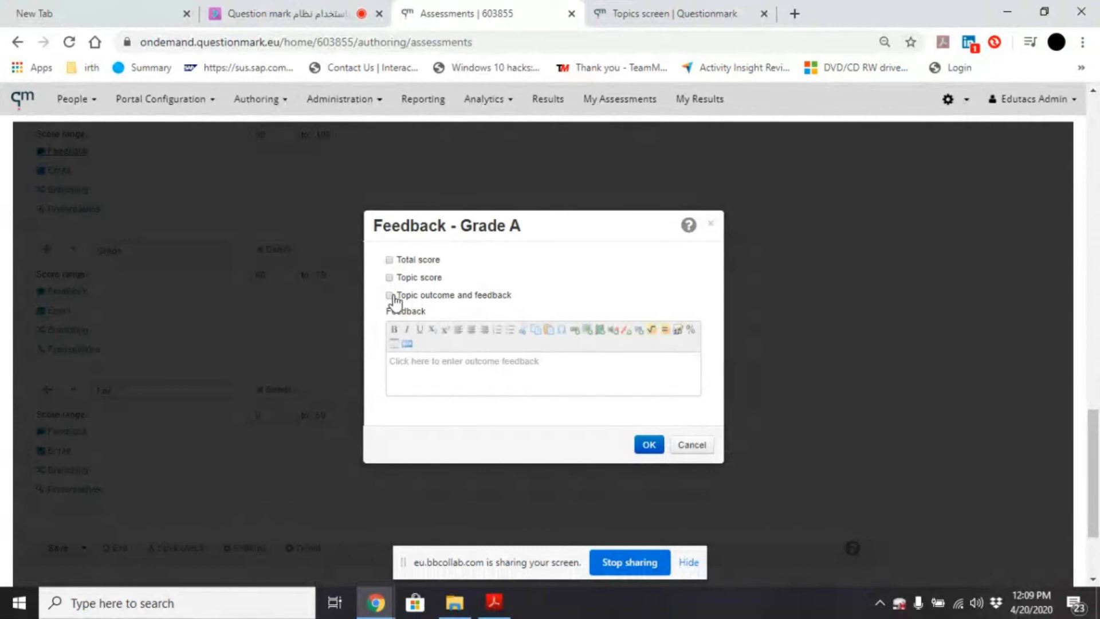
click(421, 358)
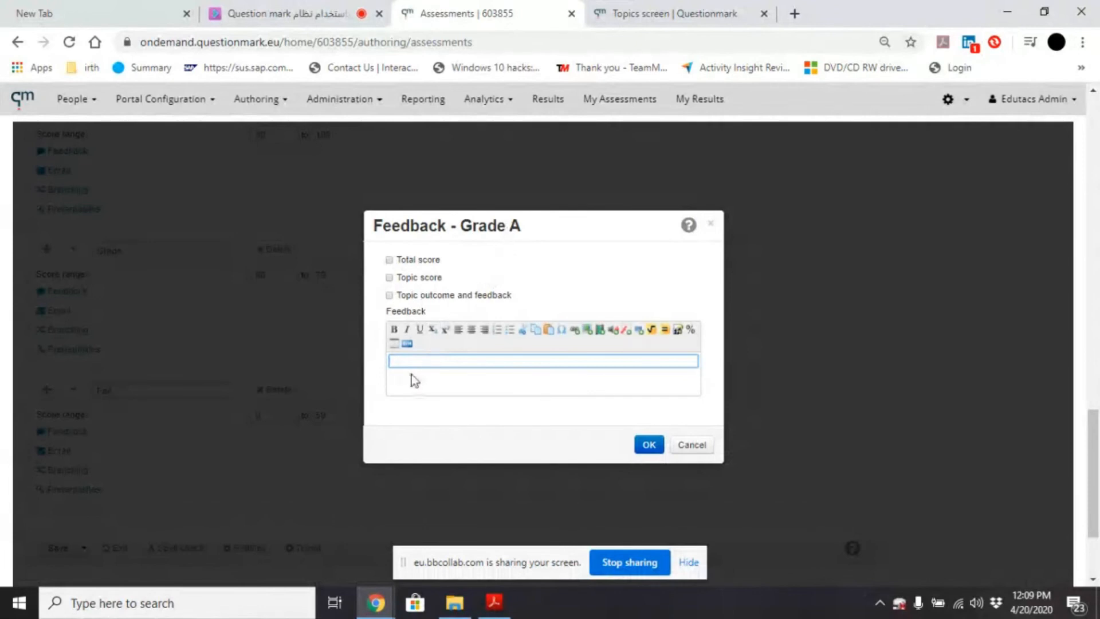
click(390, 261)
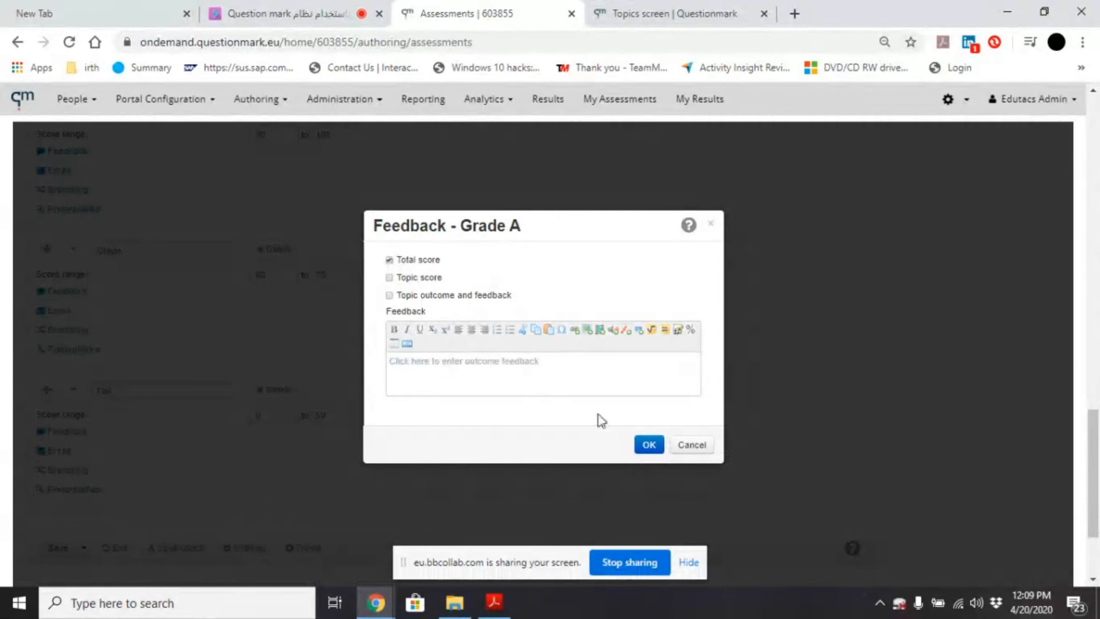
click(650, 446)
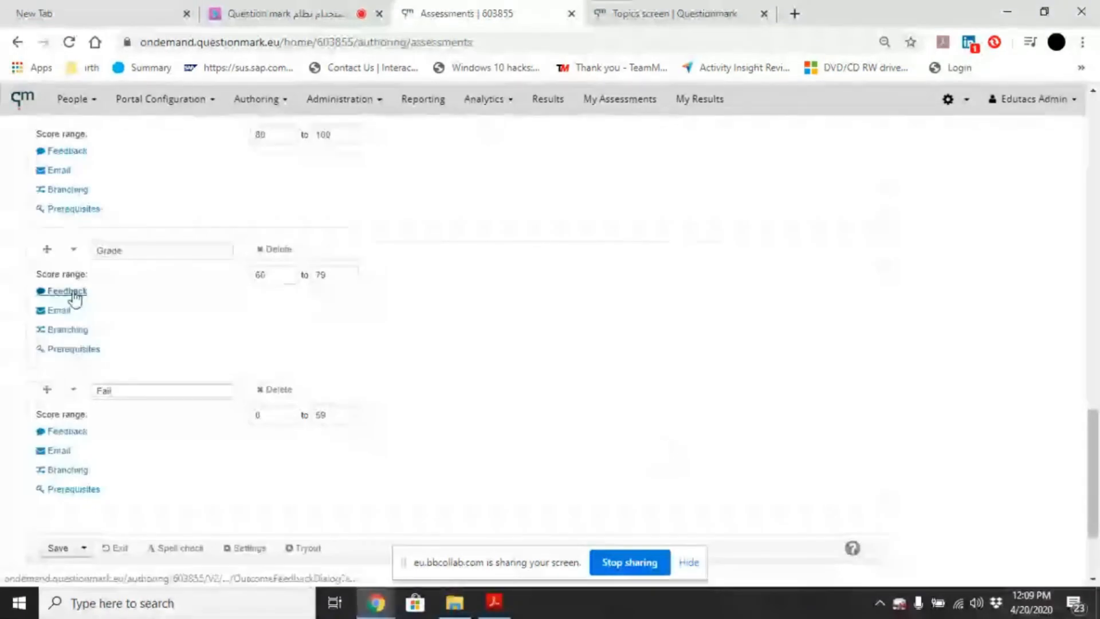
Step: Include the total score in the feedback of both the Grade and the Fail outcomes
click(67, 291)
click(389, 260)
click(649, 444)
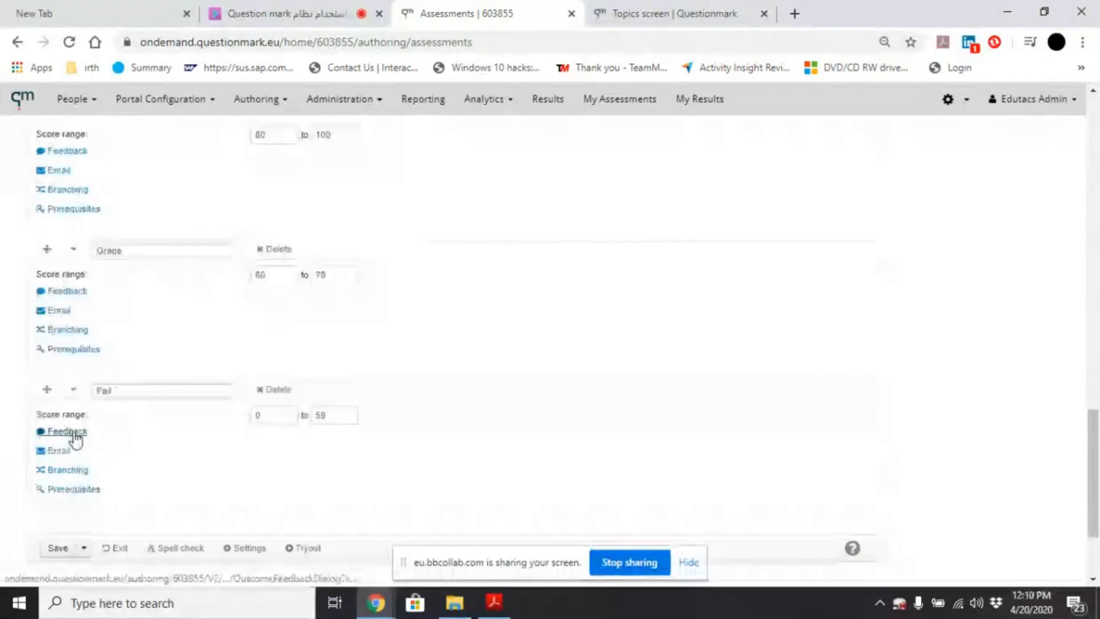
click(68, 431)
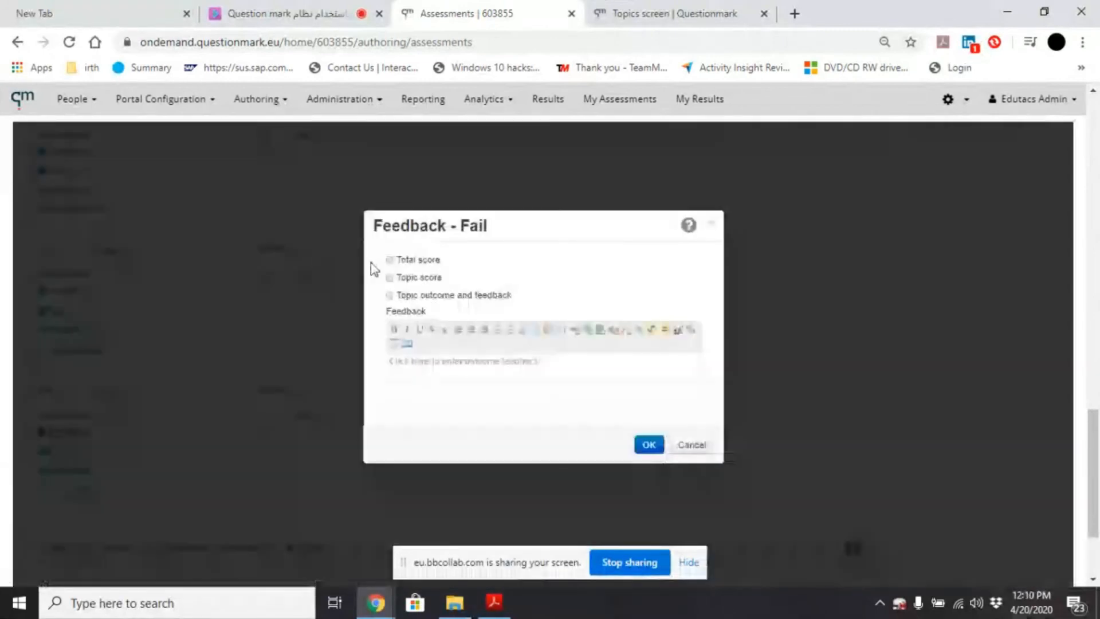
click(389, 262)
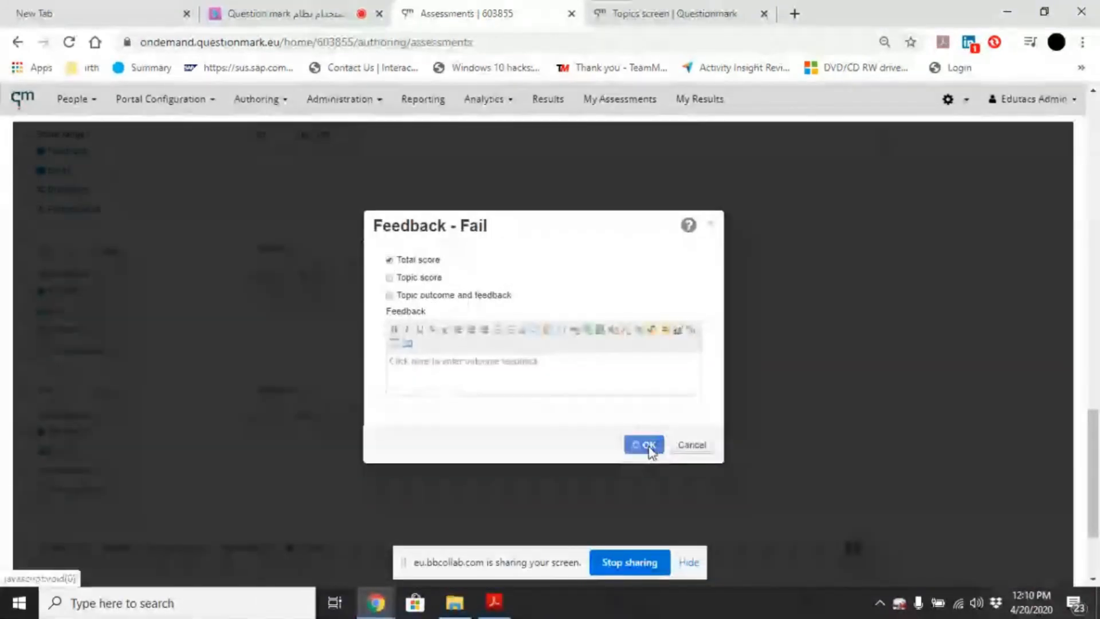
click(649, 448)
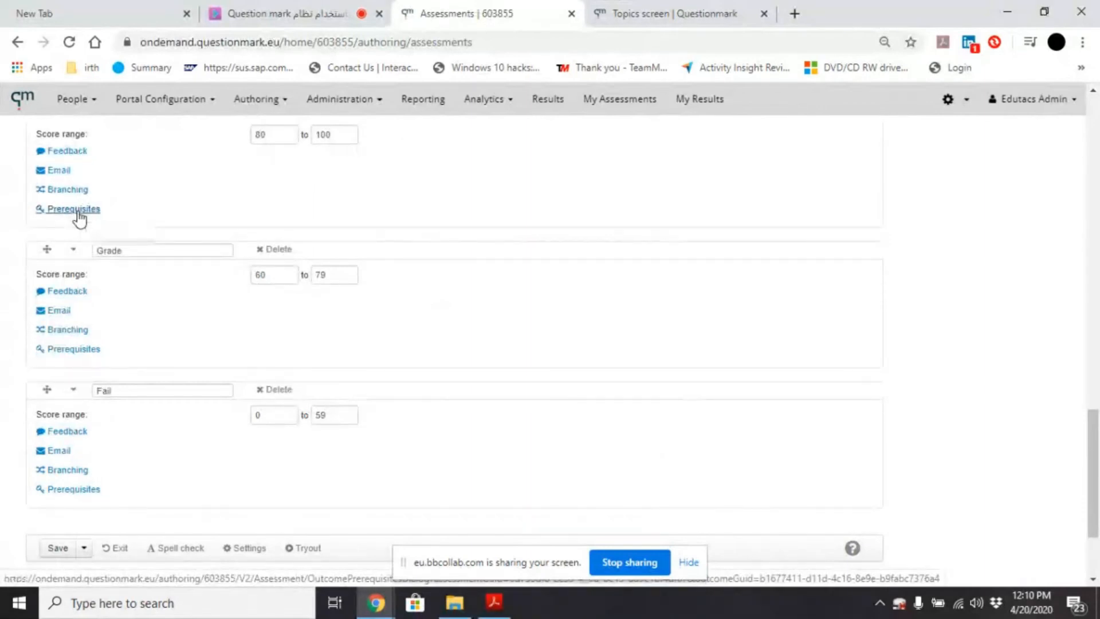
Step: Try adding a prerequisite of 80% in the English 101 topic to the Grade A outcome, and discard it
click(75, 210)
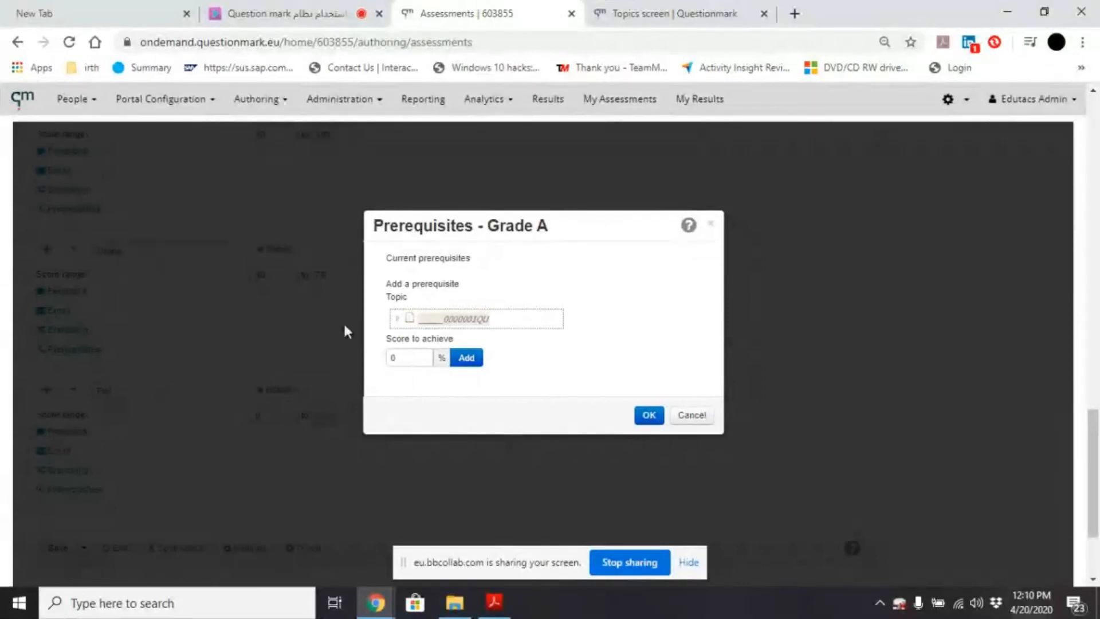
scroll(407, 344, up, 1)
scroll(410, 350, up, 1)
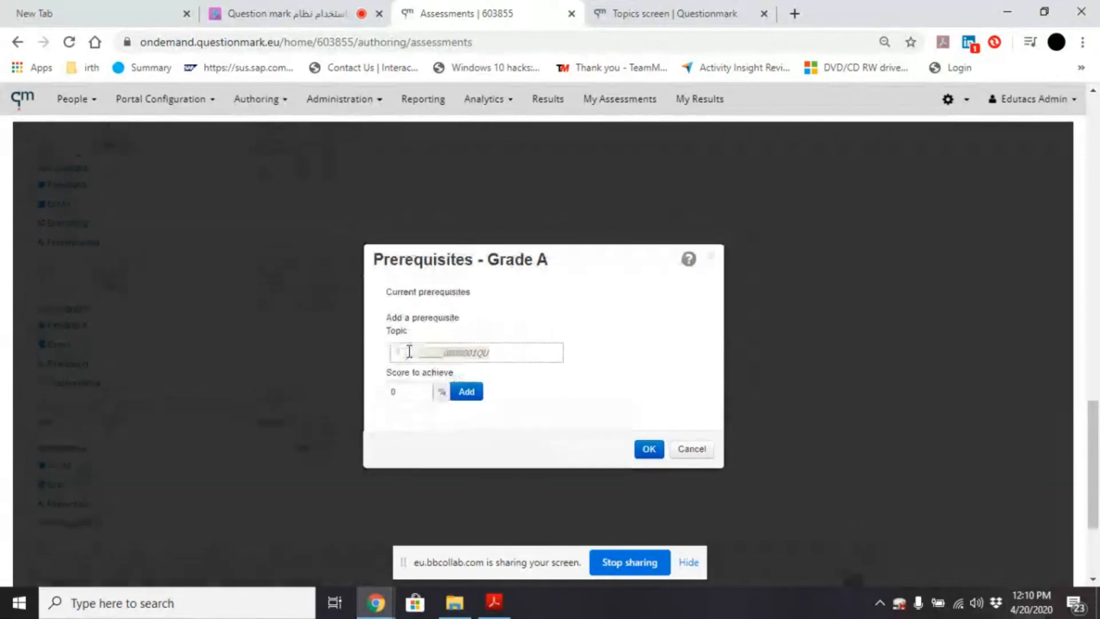
click(420, 397)
key(BackSpace)
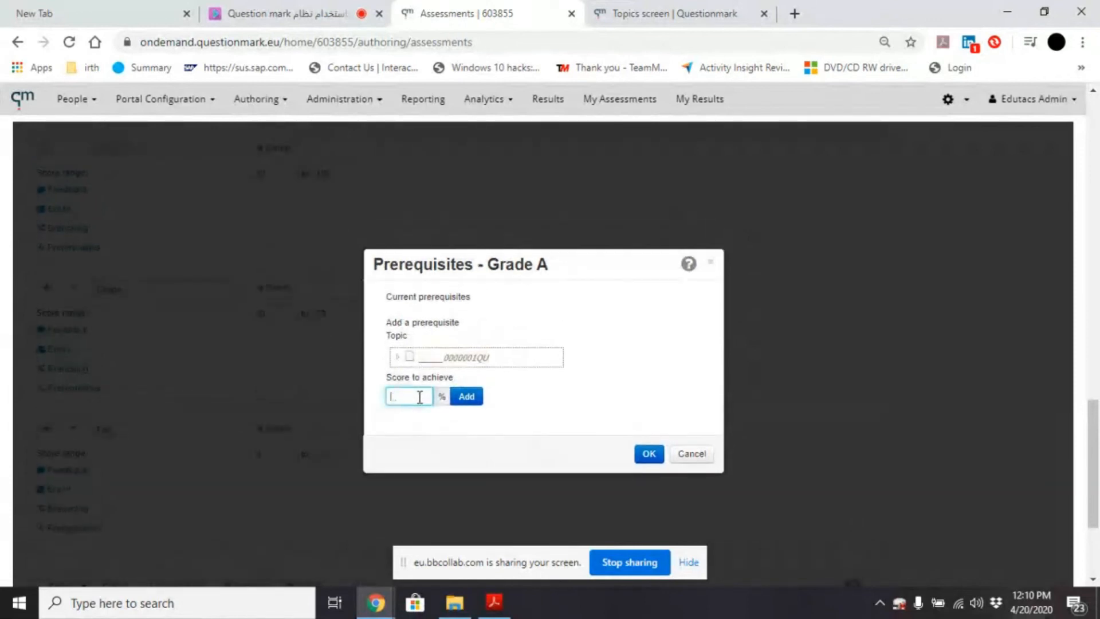
text(80)
click(462, 396)
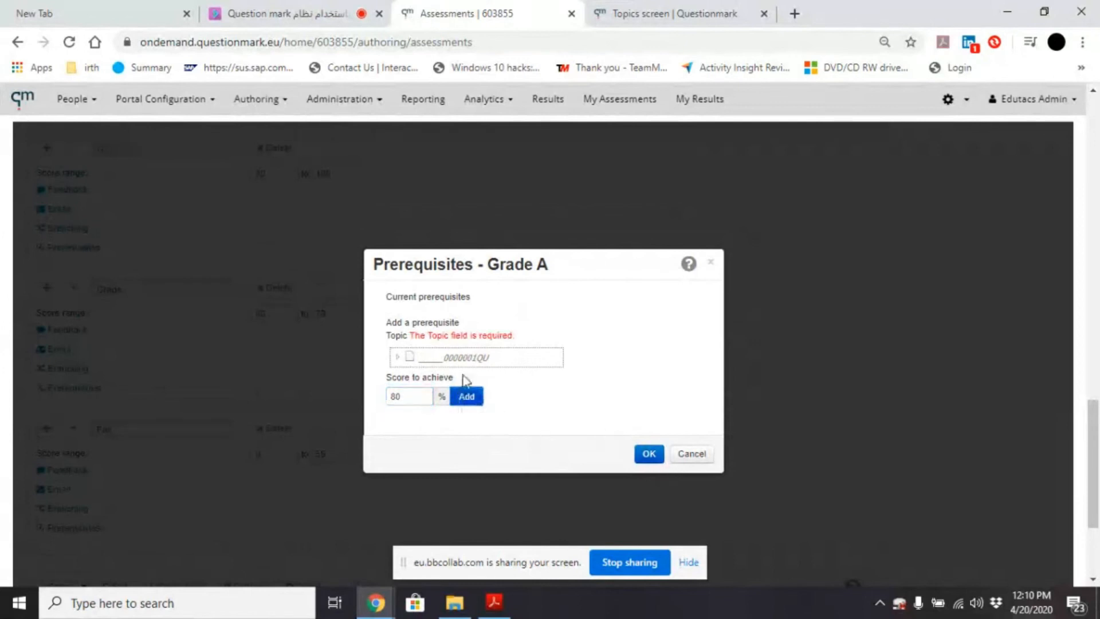
click(399, 357)
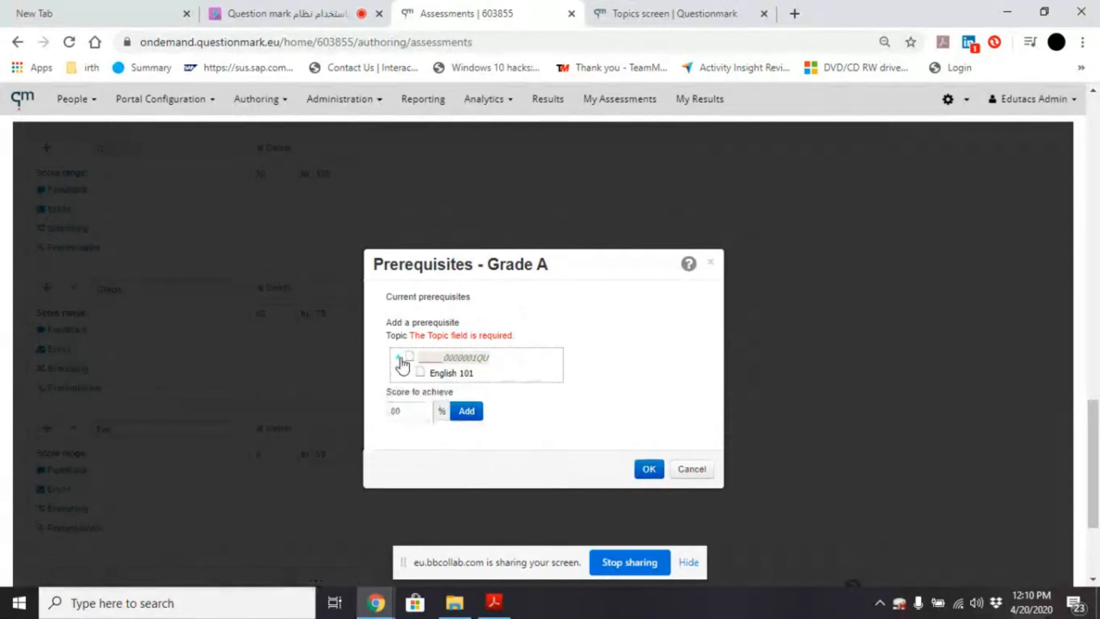
click(447, 376)
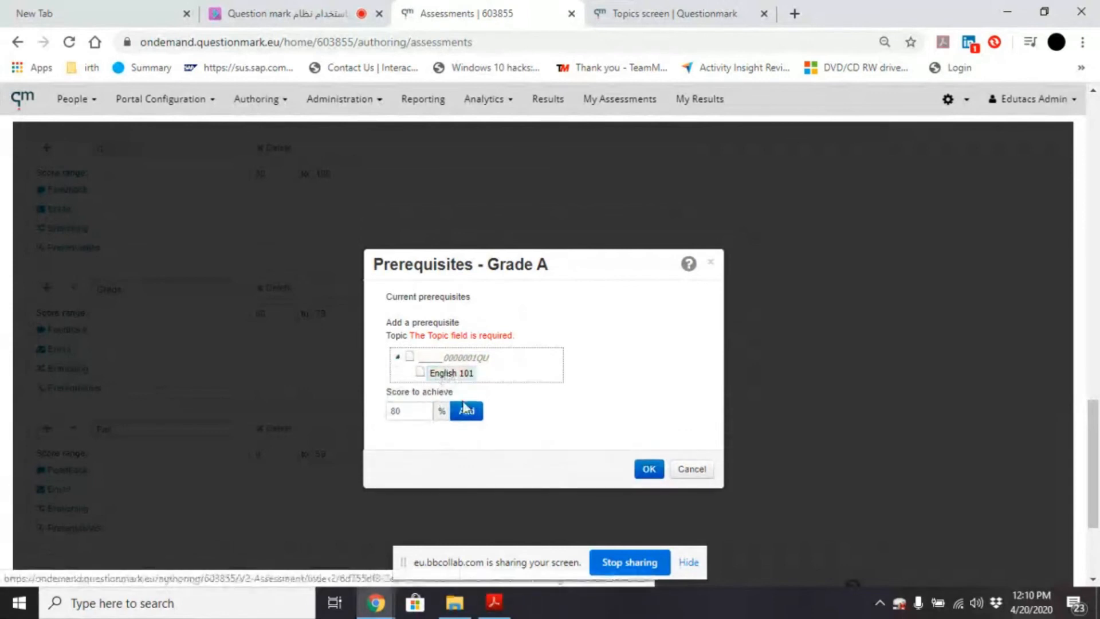
click(466, 410)
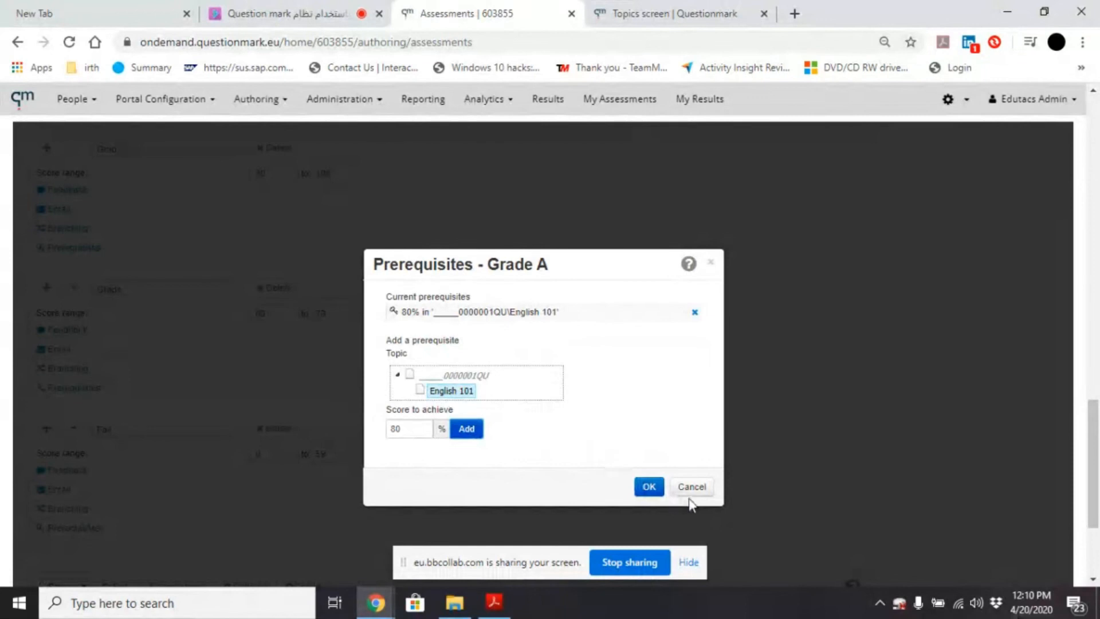
click(703, 493)
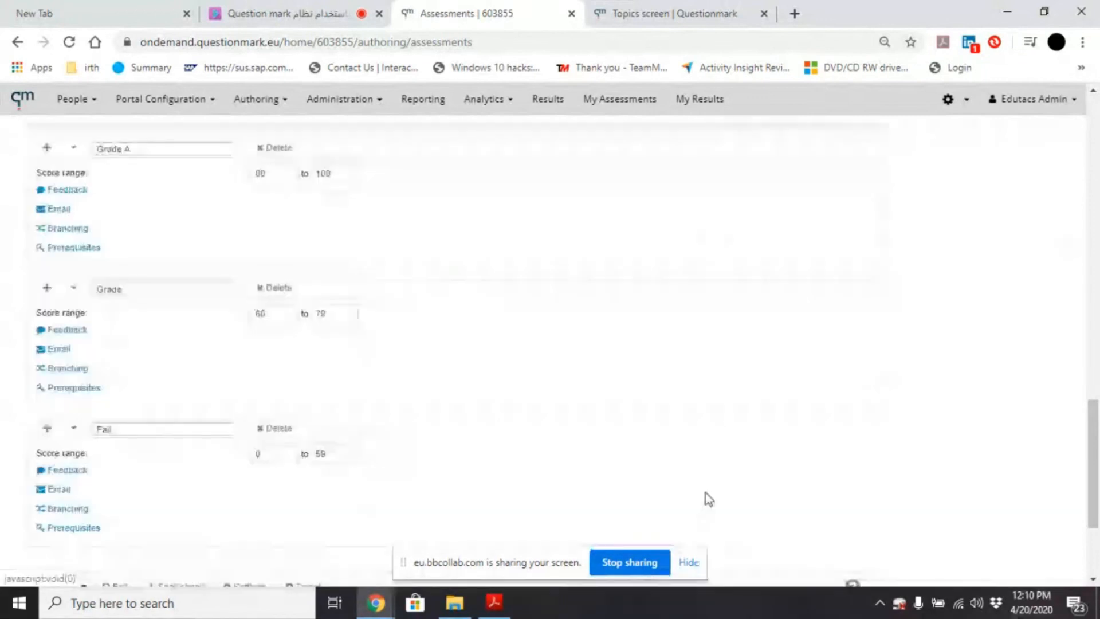
Step: Try branching the Grade A outcome to another published assessment, and discard the change
click(65, 229)
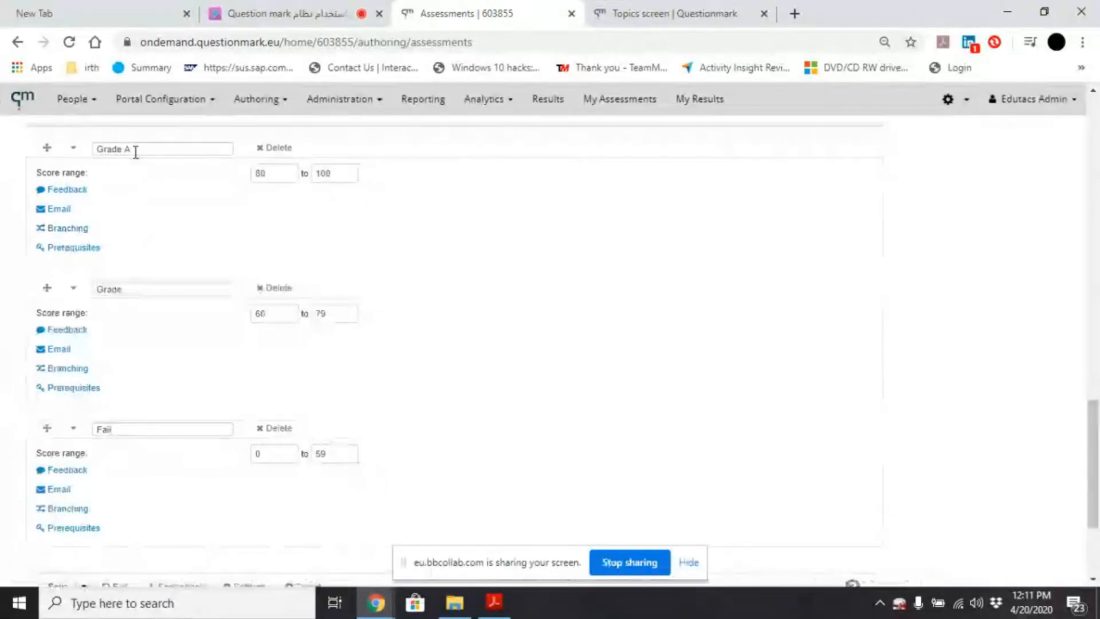
click(82, 228)
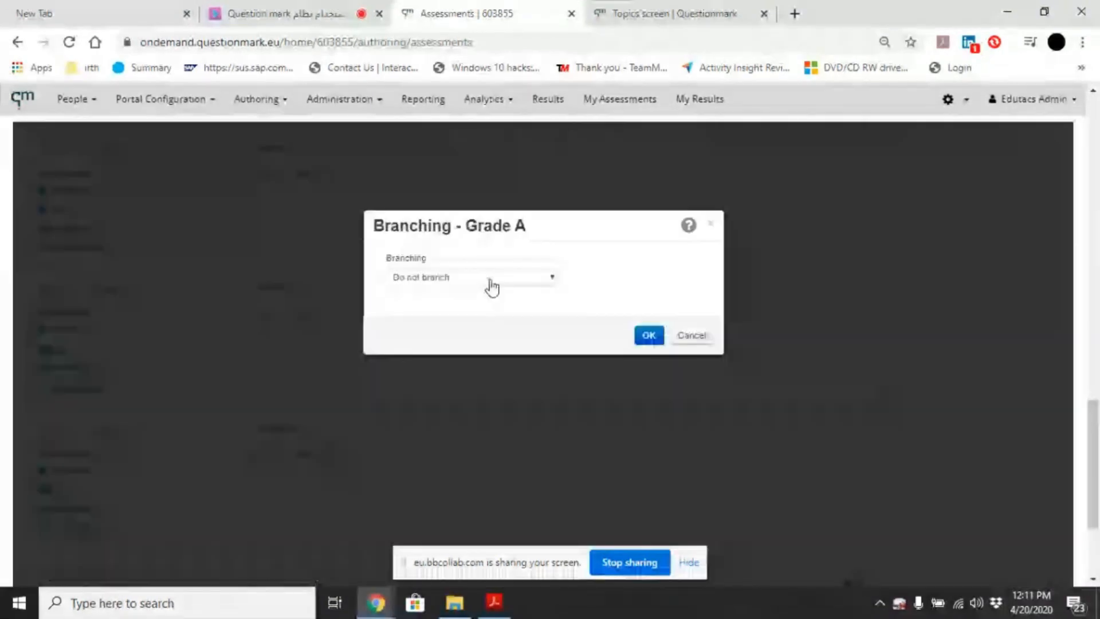
click(492, 280)
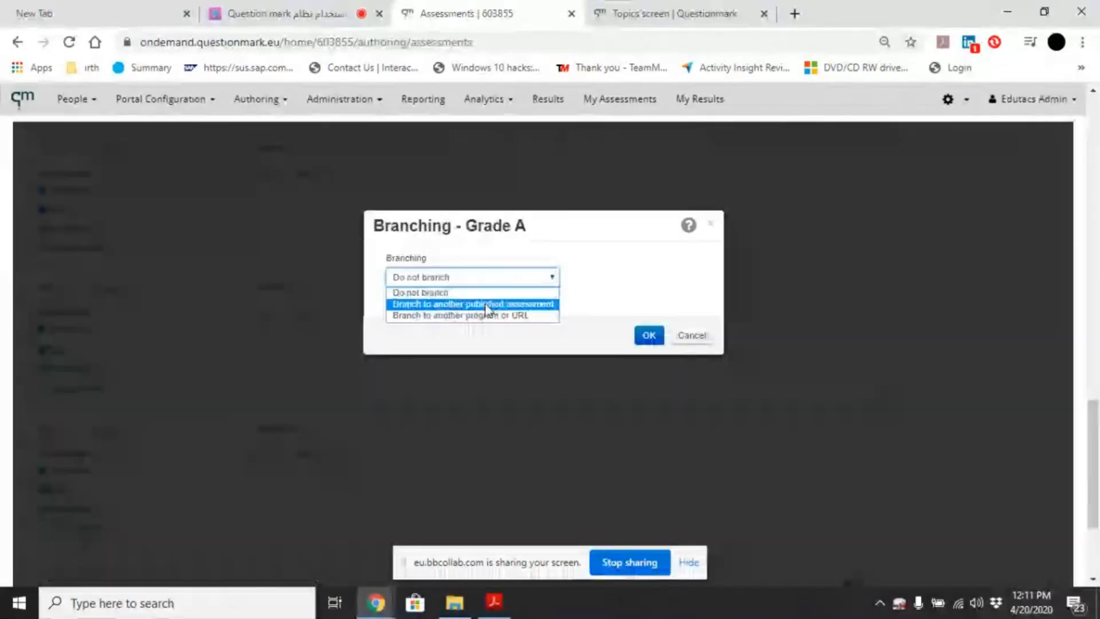
click(486, 304)
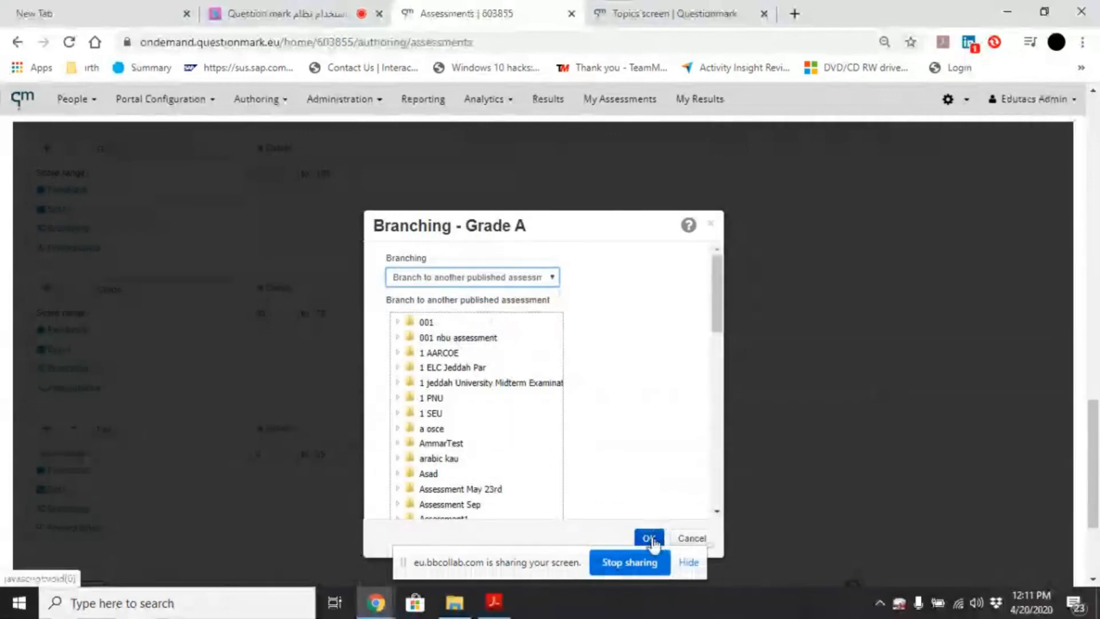
click(698, 540)
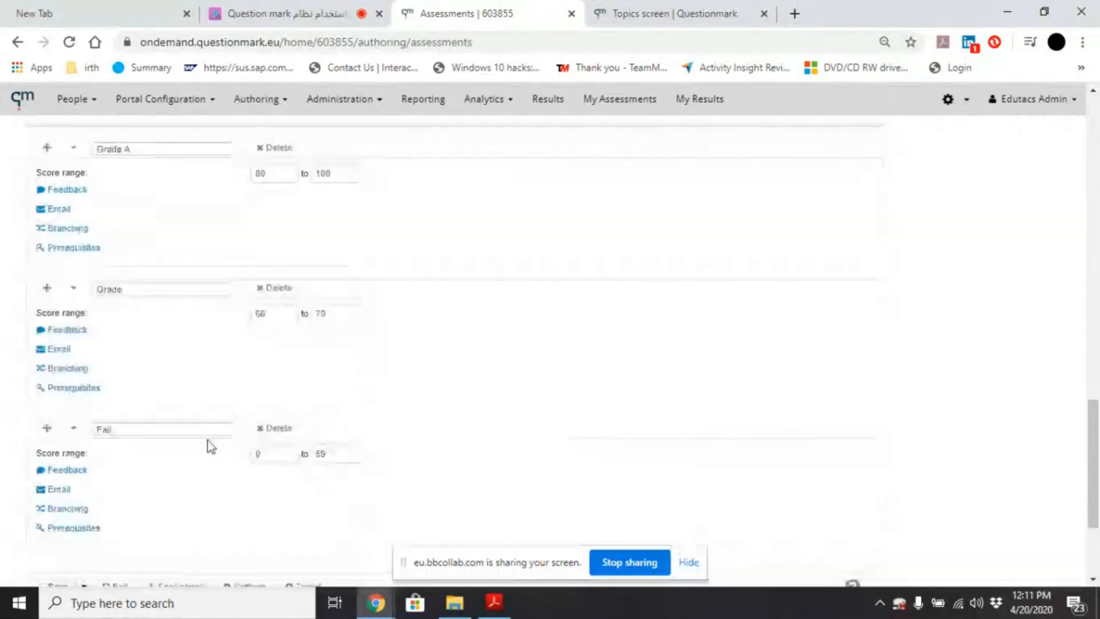
click(63, 230)
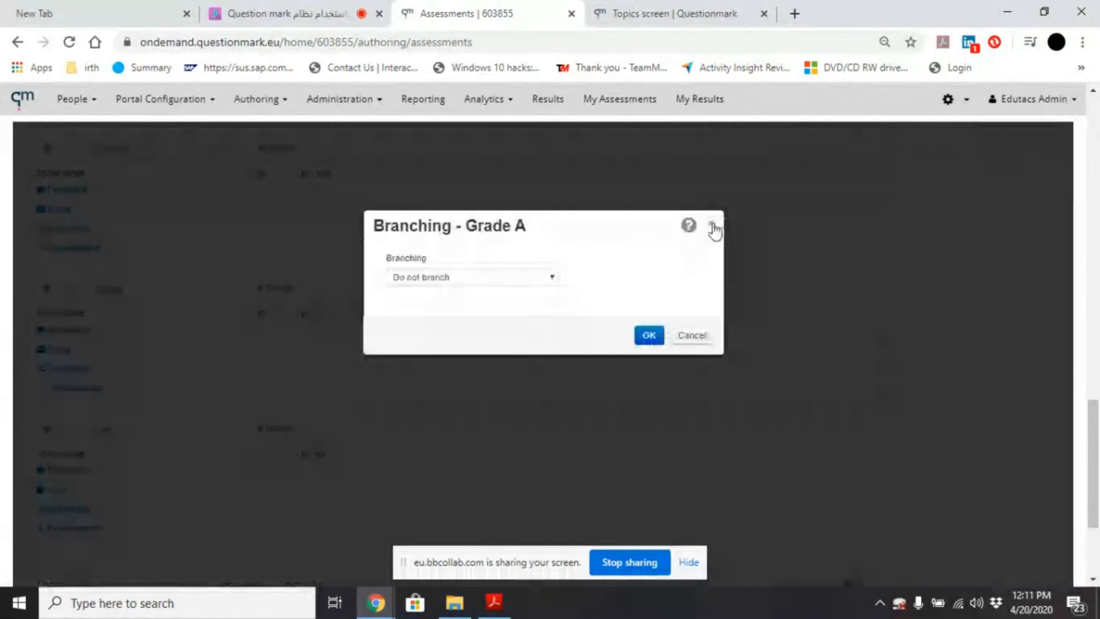
click(713, 226)
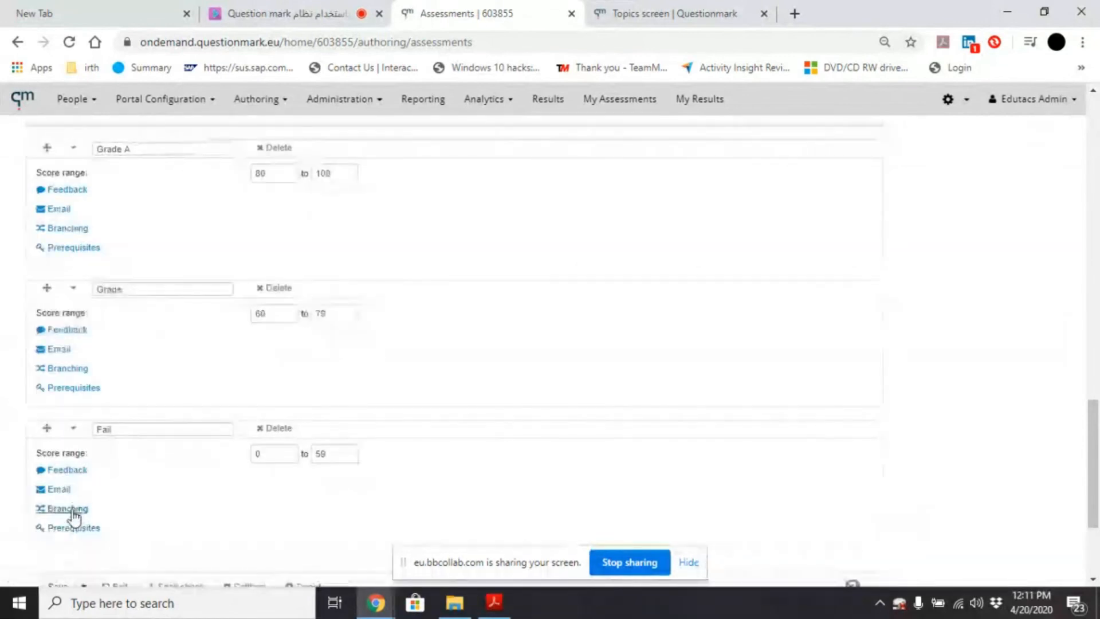
click(71, 509)
click(503, 282)
click(477, 315)
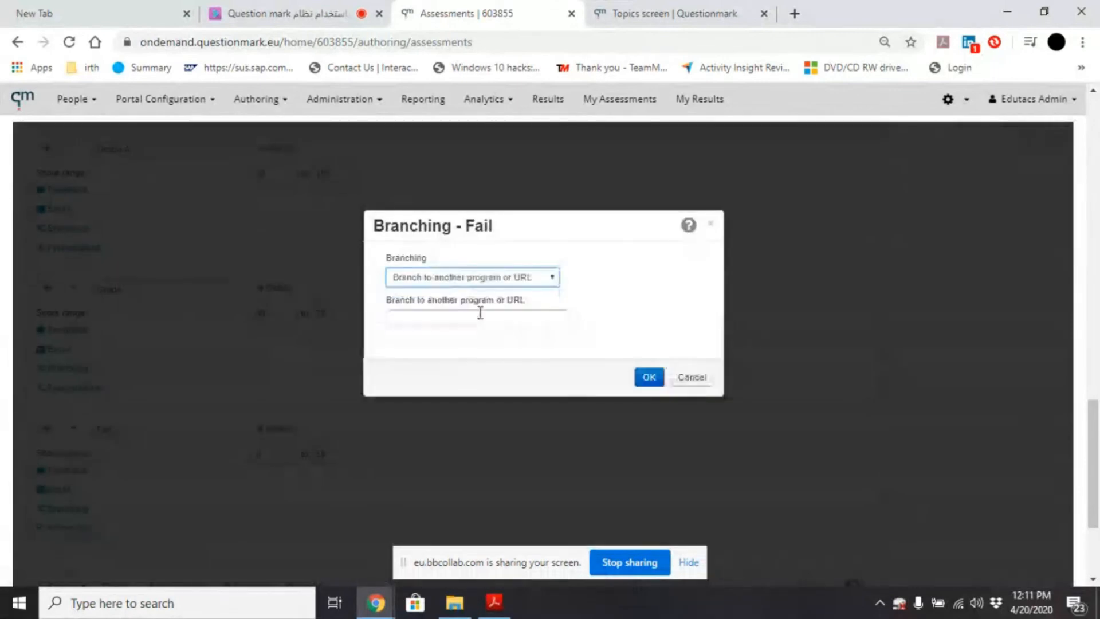
click(478, 322)
text(www)
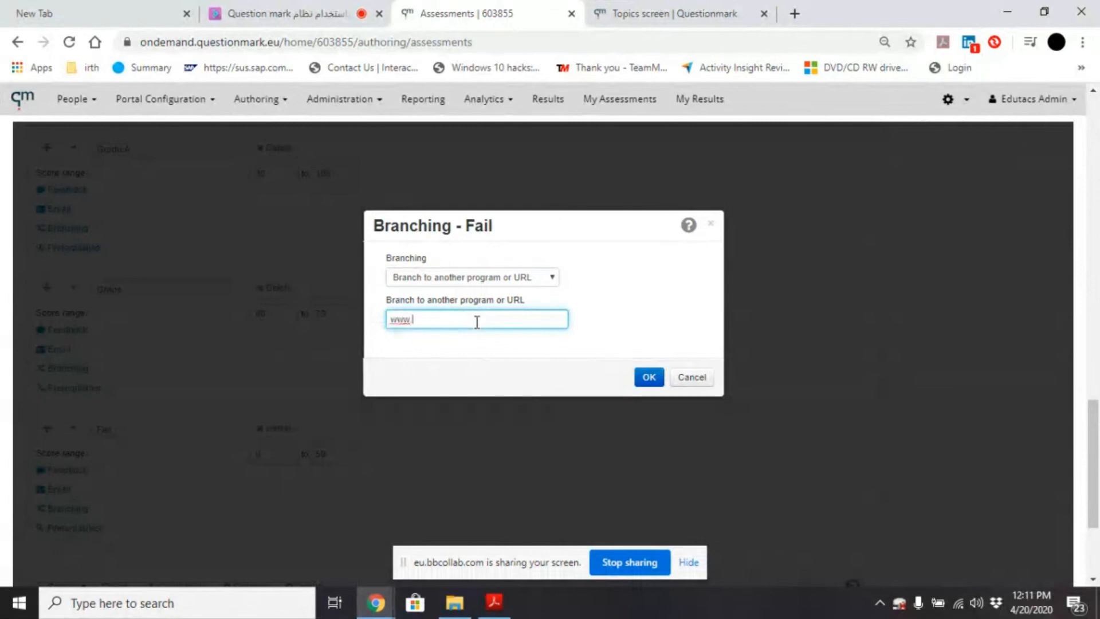
text(.microsoft.com)
click(441, 320)
text(o)
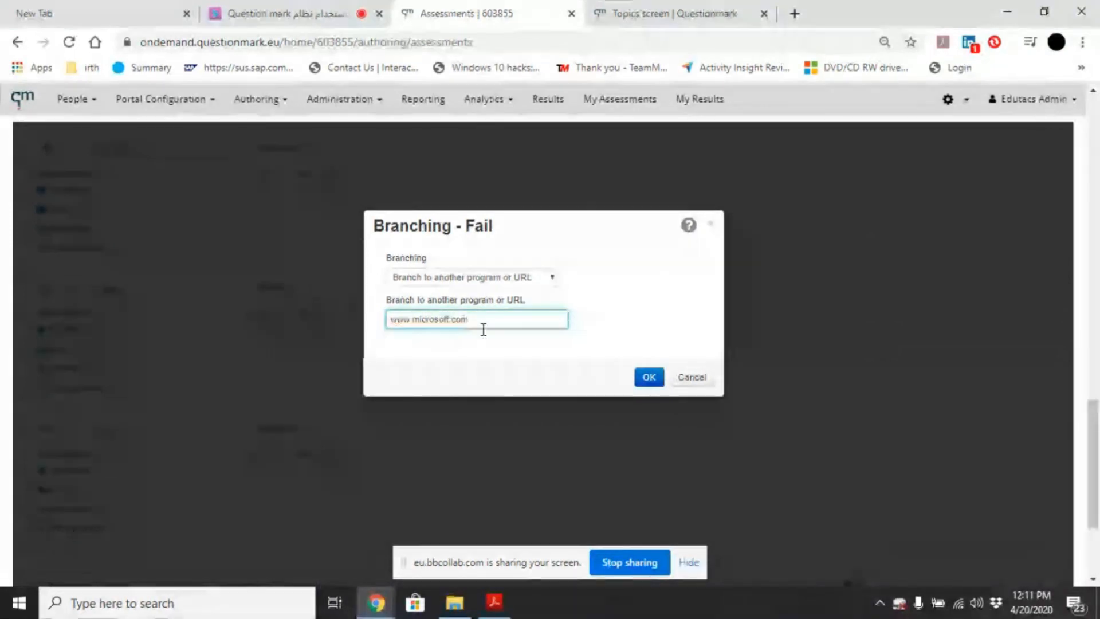
click(391, 318)
text(htt)
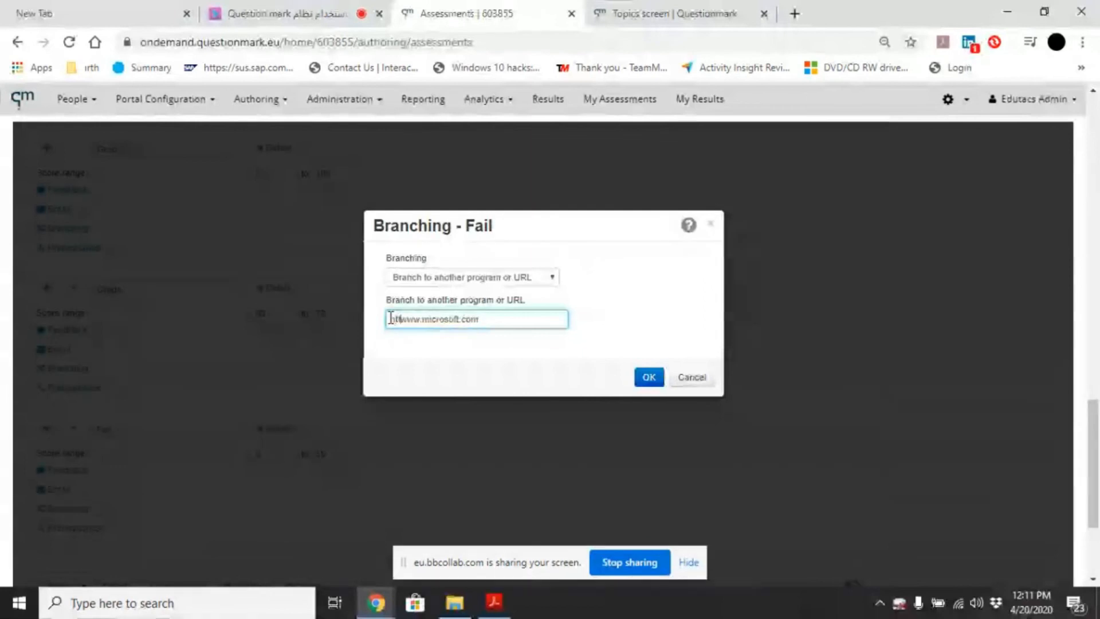
text(ps://)
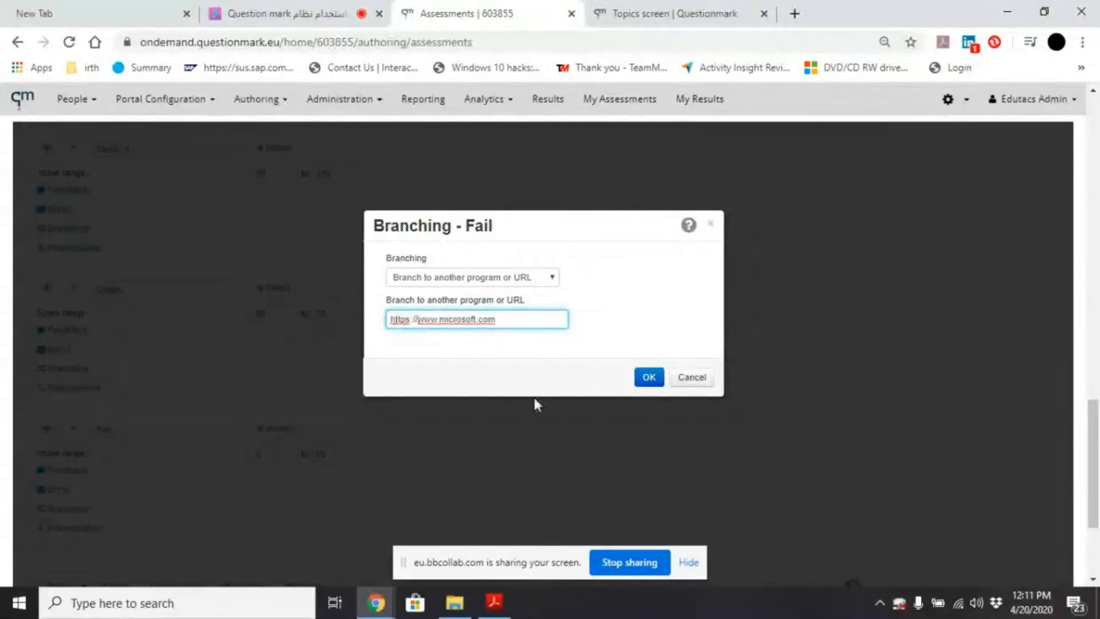
click(653, 380)
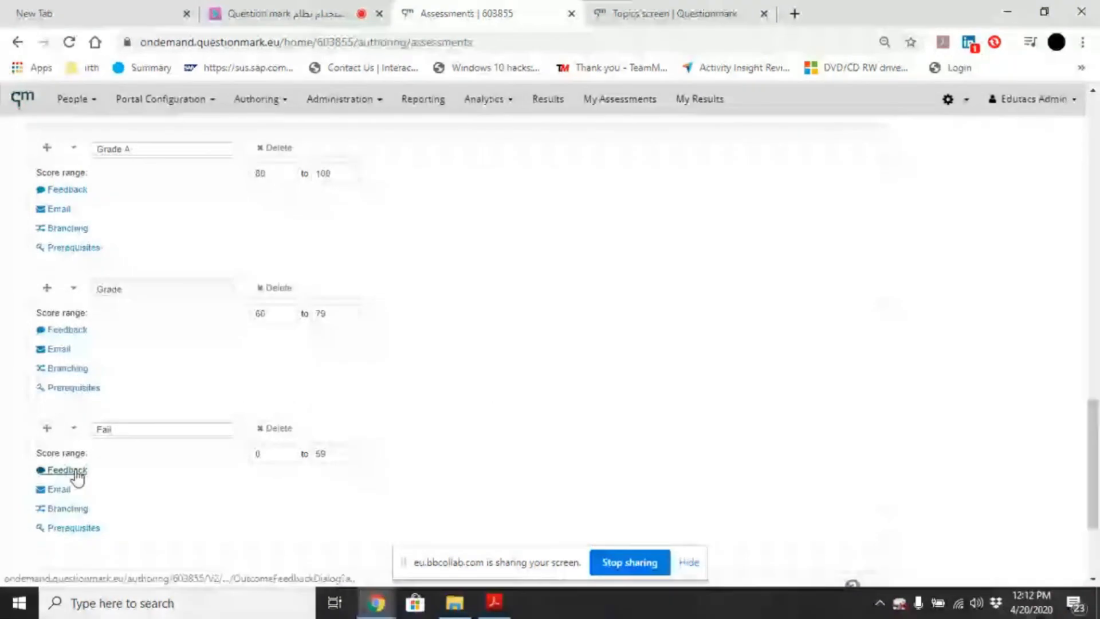
Step: Enter the Fail outcome's feedback: "Sorry. You have failed. you will be directed to a YRL where you wil lfind aterial that you should study."
click(68, 470)
text(Sorry. You hav)
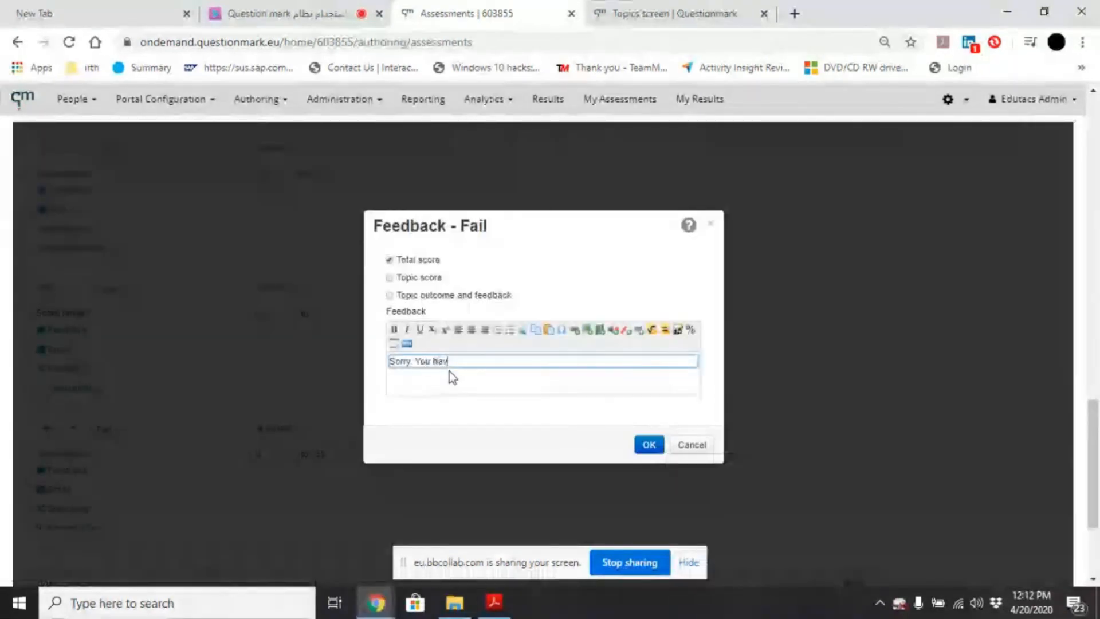
text(e failed)
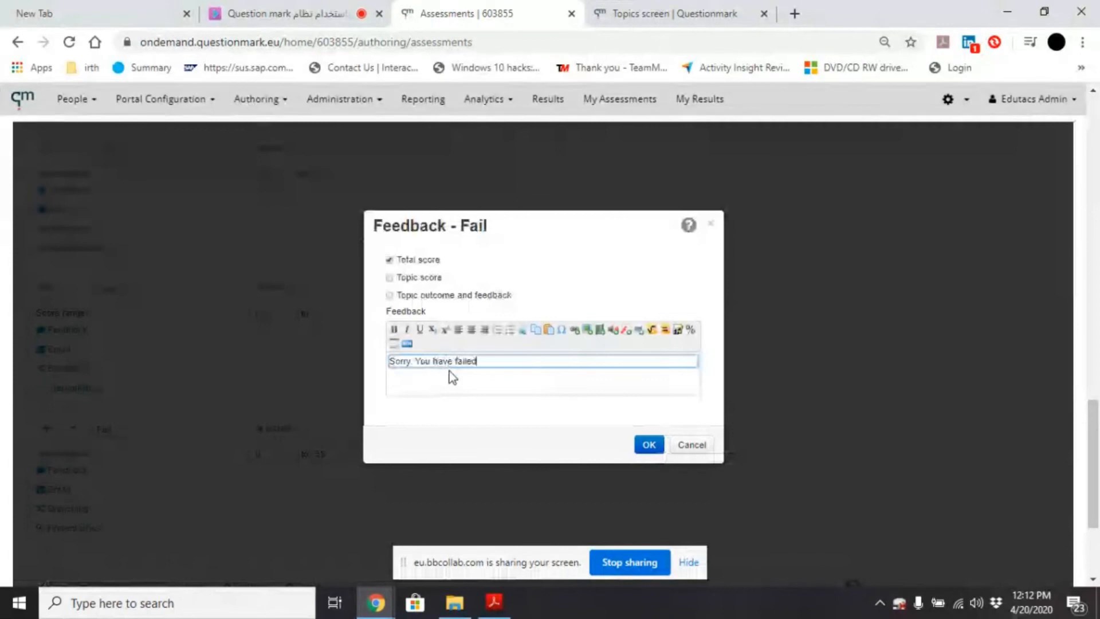
text(. you will be directe)
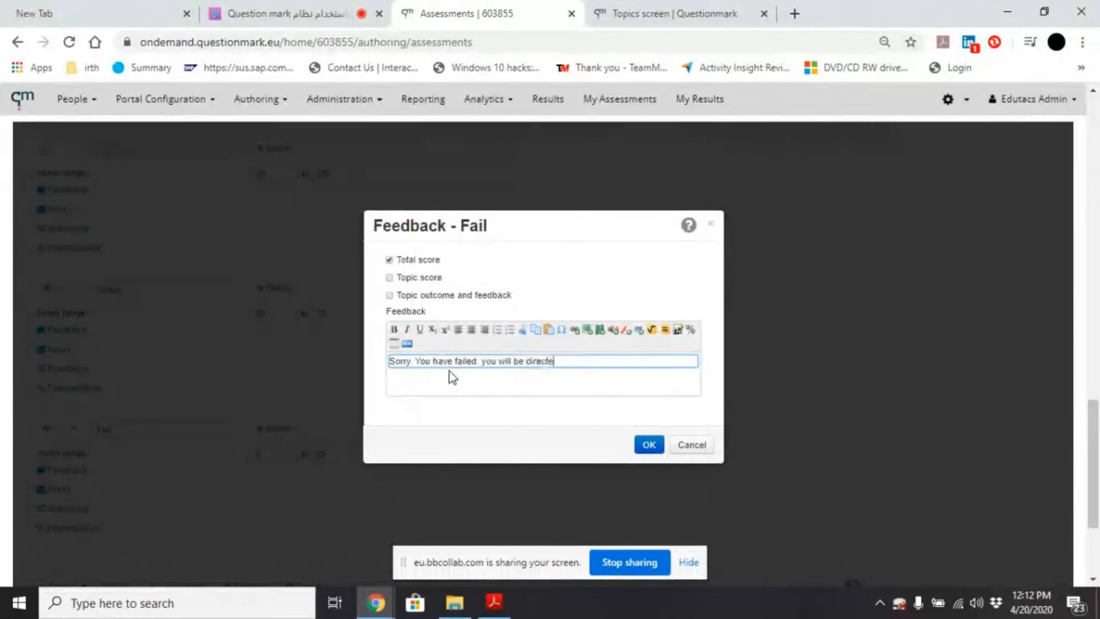
text(d to a YRL where you wil lfind  aterial that yo)
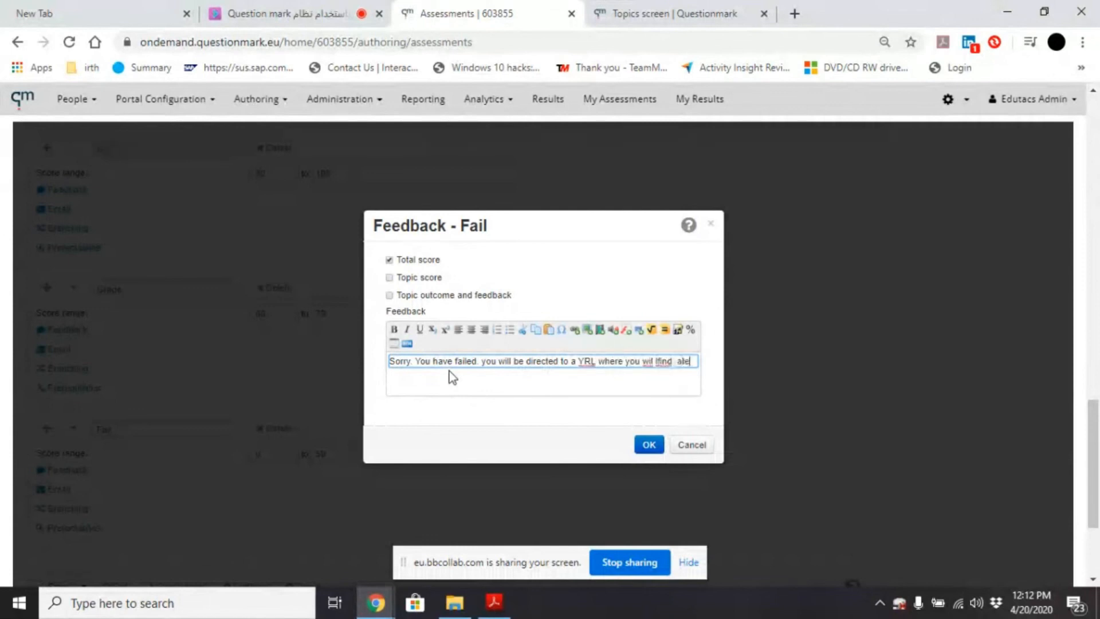
text(u sh)
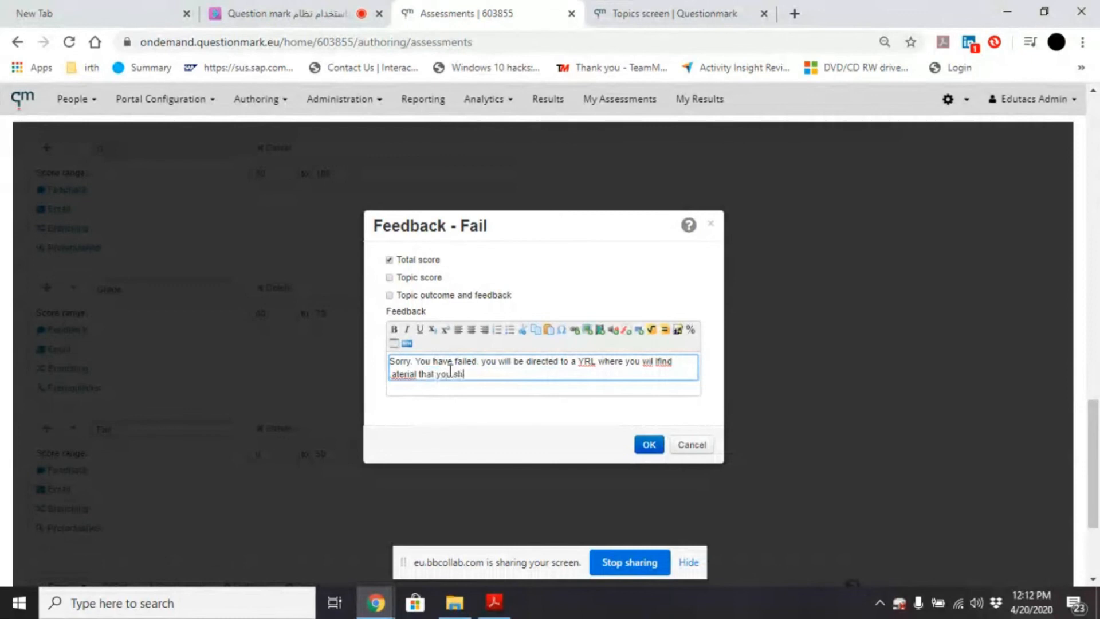
text(ould study.)
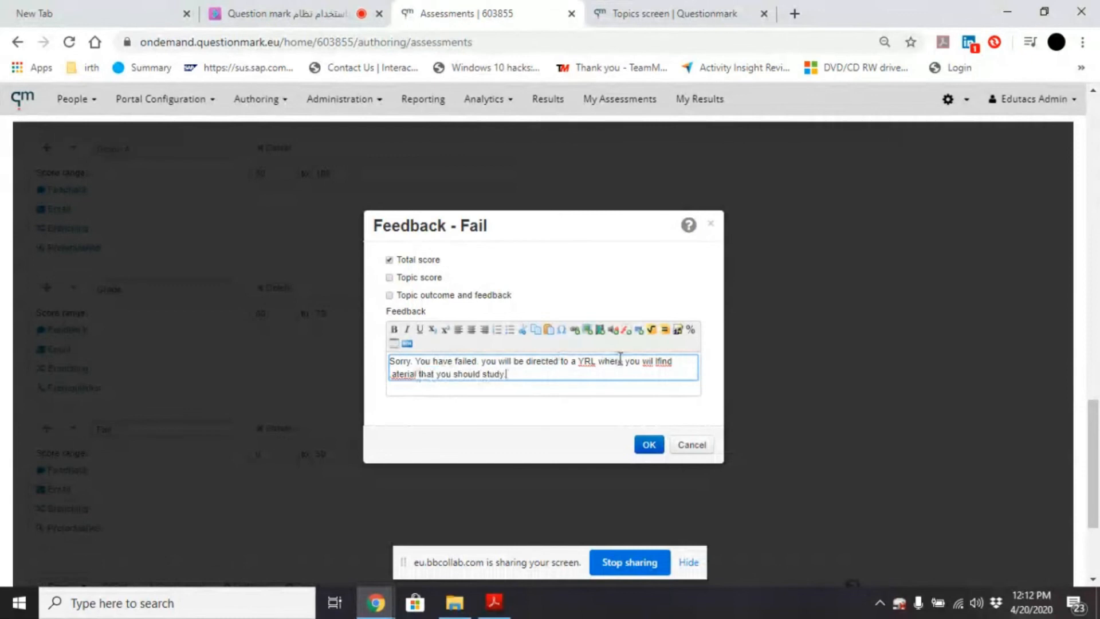
Step: Correct the misspelled words in the Fail feedback to "will find" and "material", and accept the feedback
right_click(659, 365)
click(659, 366)
key(BackSpace)
right_click(655, 361)
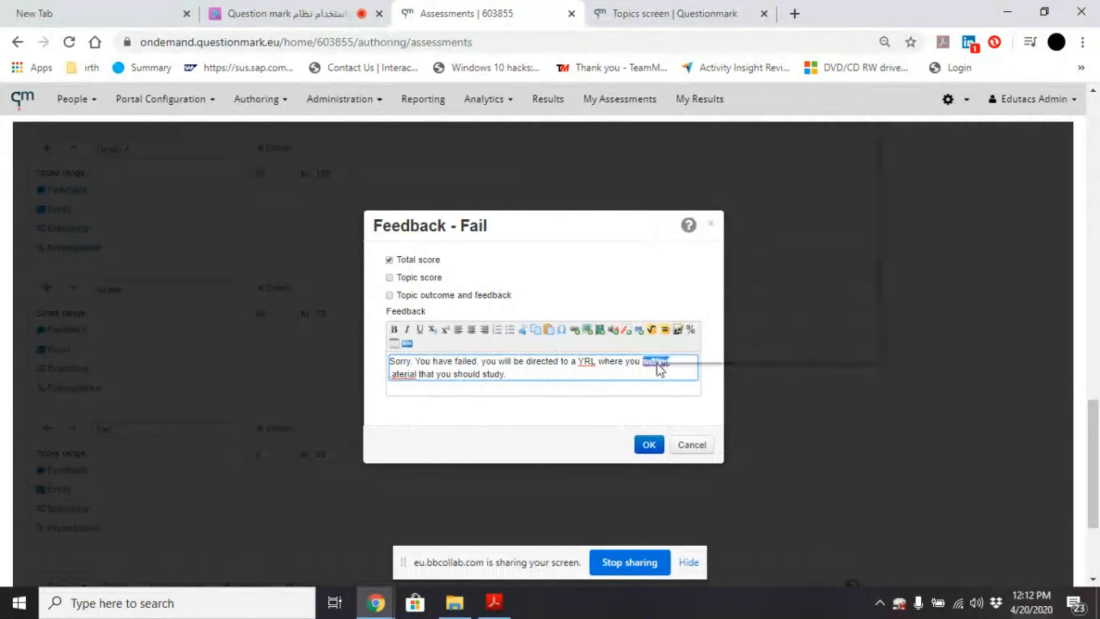
key(Escape)
right_click(656, 359)
key(Escape)
right_click(657, 360)
click(657, 359)
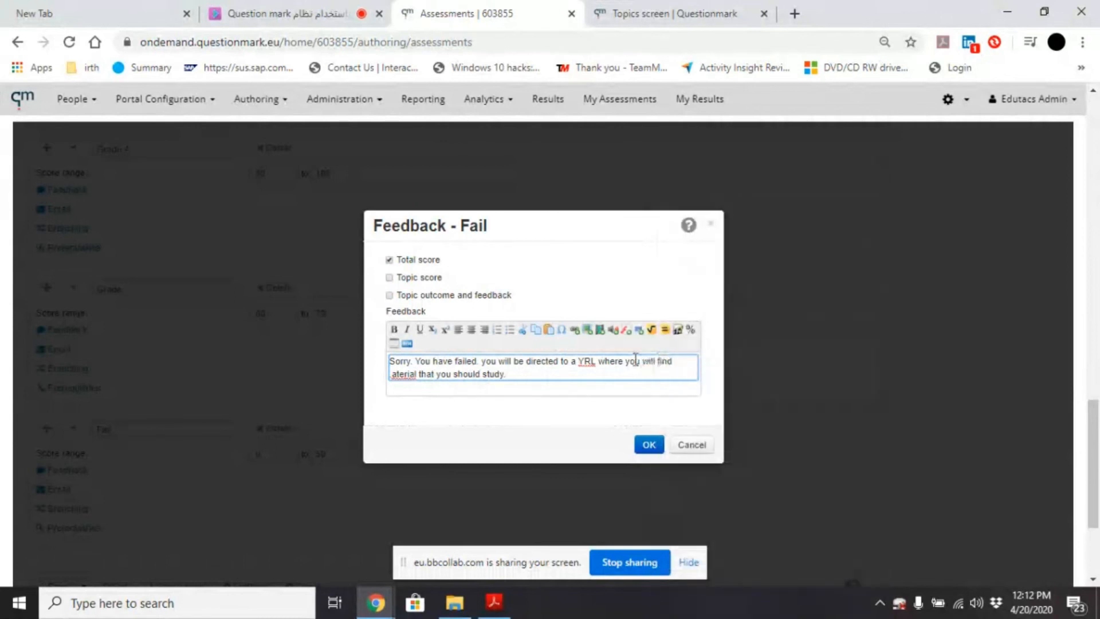
click(392, 370)
text(m)
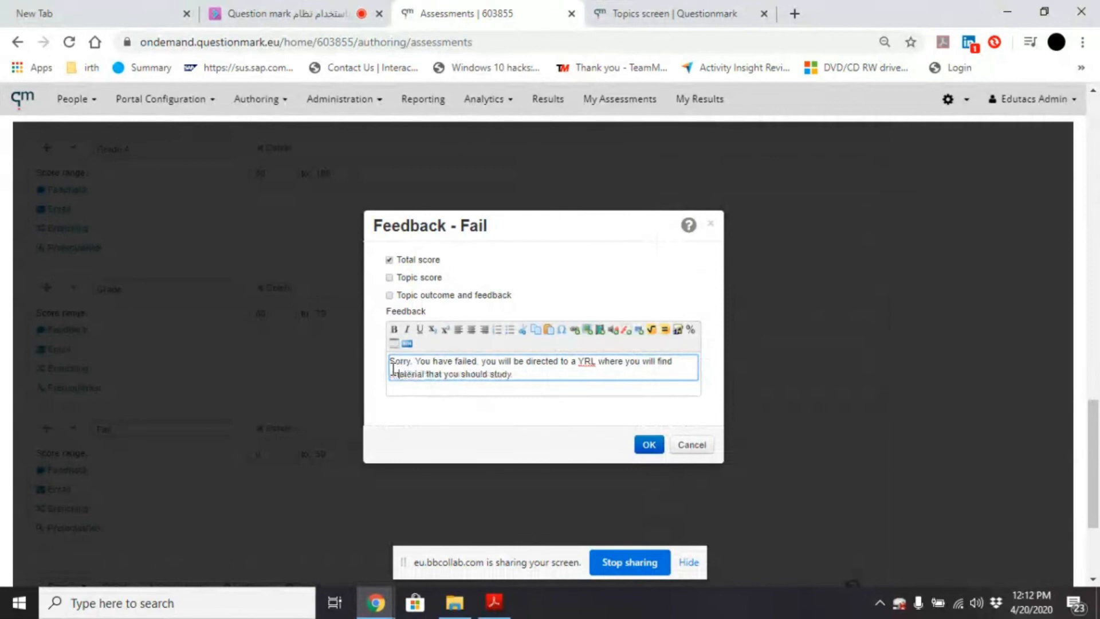
click(653, 449)
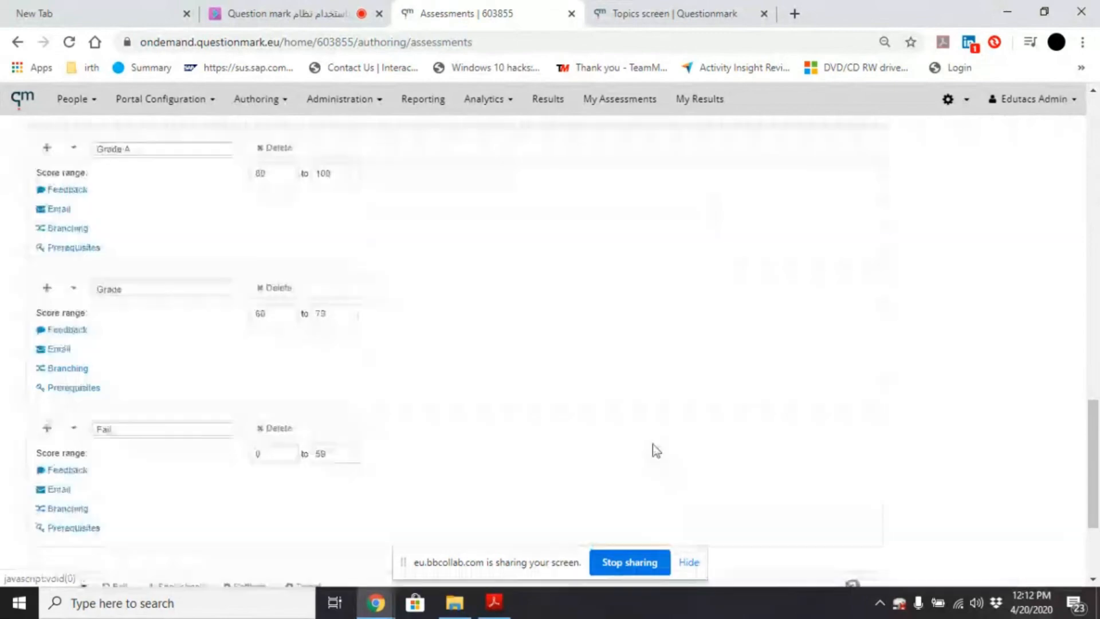